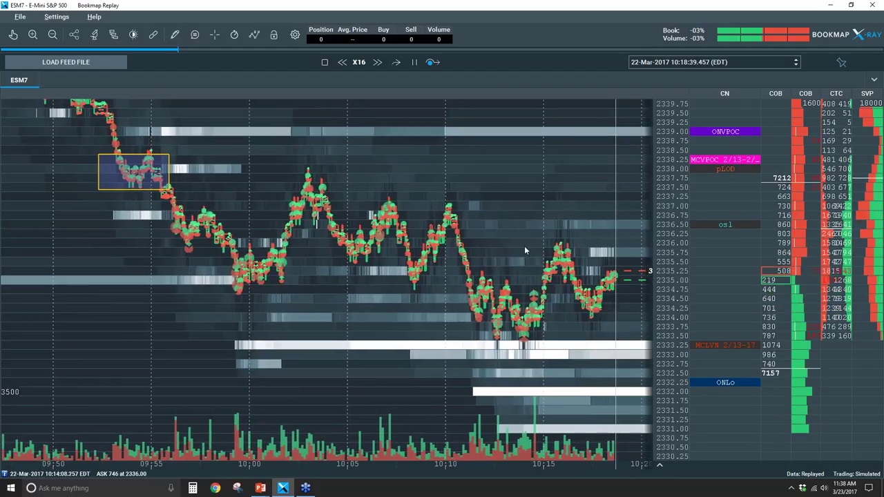
- Widen the chart's time range to reach back before 09:30 and pause the replay during the steep rally just after 10:35
scroll(336, 214, down, 2)
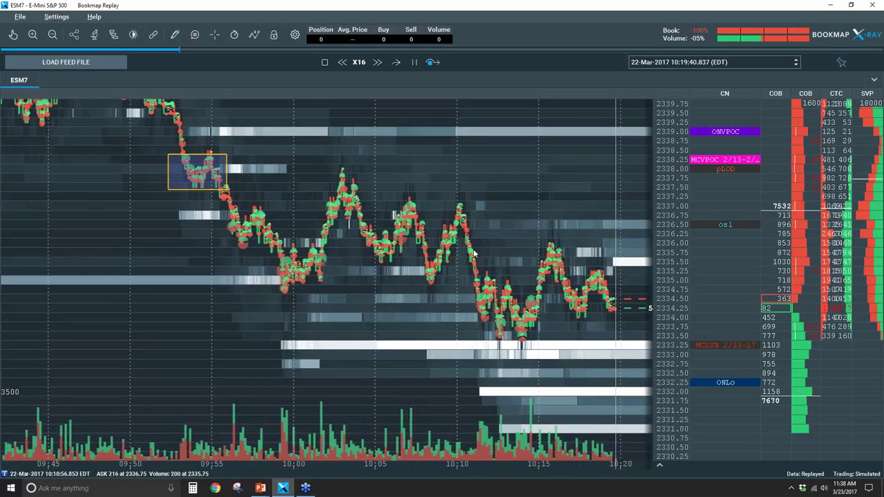
scroll(440, 250, down, 2)
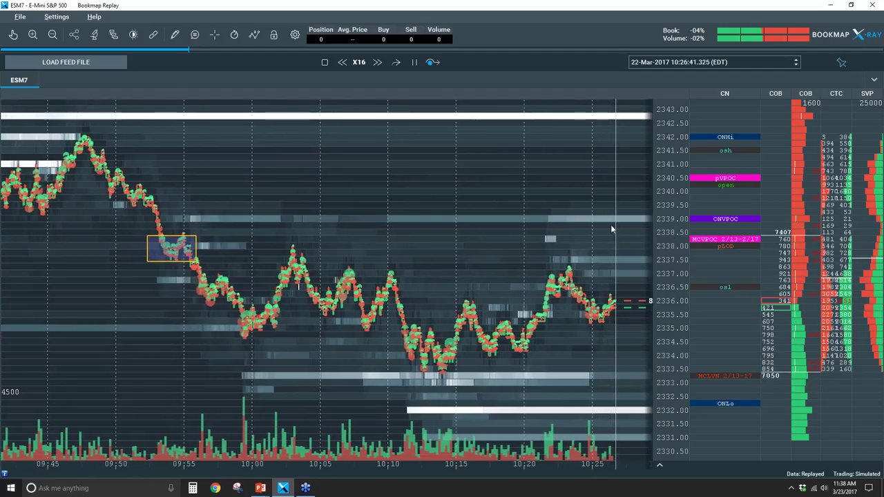
scroll(434, 215, down, 2)
scroll(434, 215, down, 1)
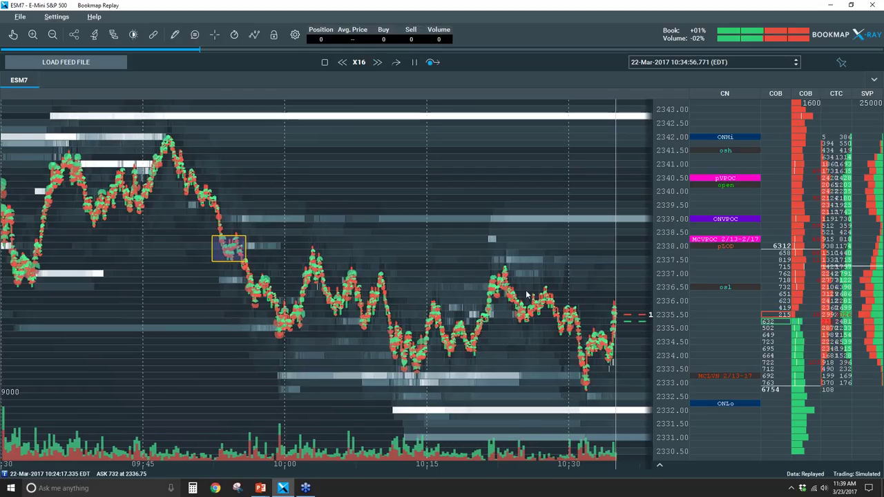
scroll(539, 284, down, 3)
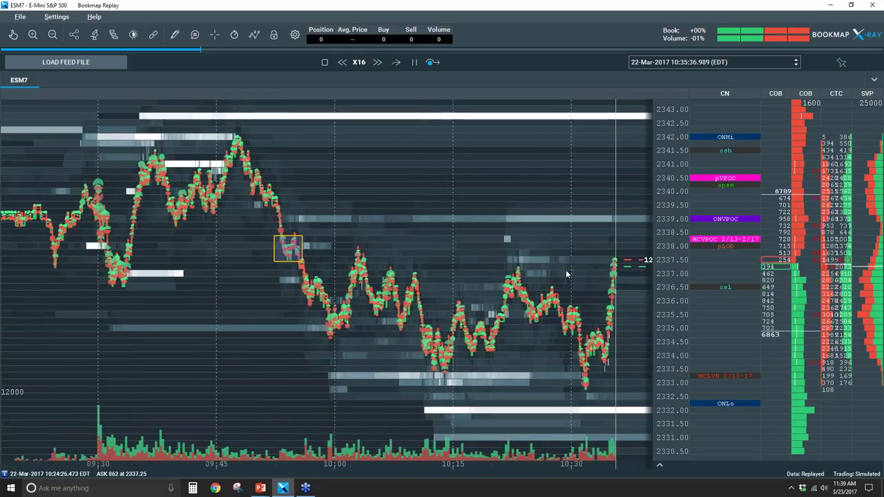
key(space)
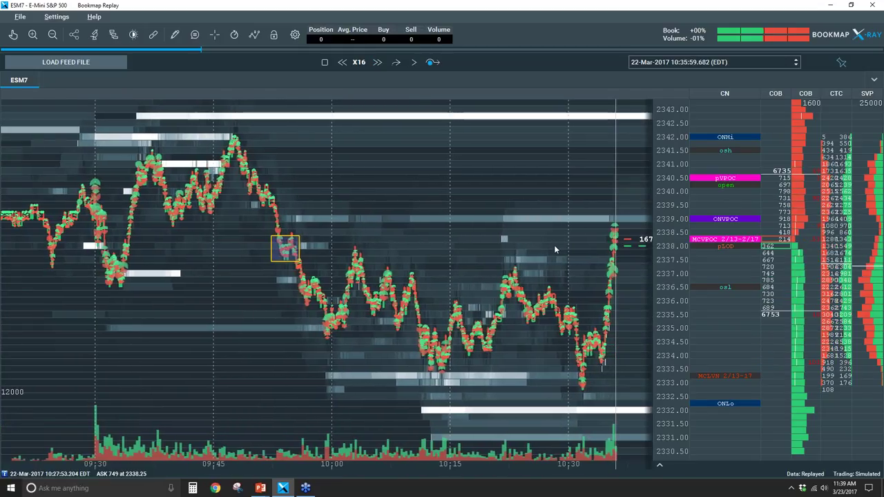
- Review the rally up to the ONVPOC level and play the replay on to about 10:45, pausing it there
scroll(550, 258, up, 1)
scroll(502, 254, up, 1)
scroll(502, 254, up, 1)
scroll(501, 254, up, 3)
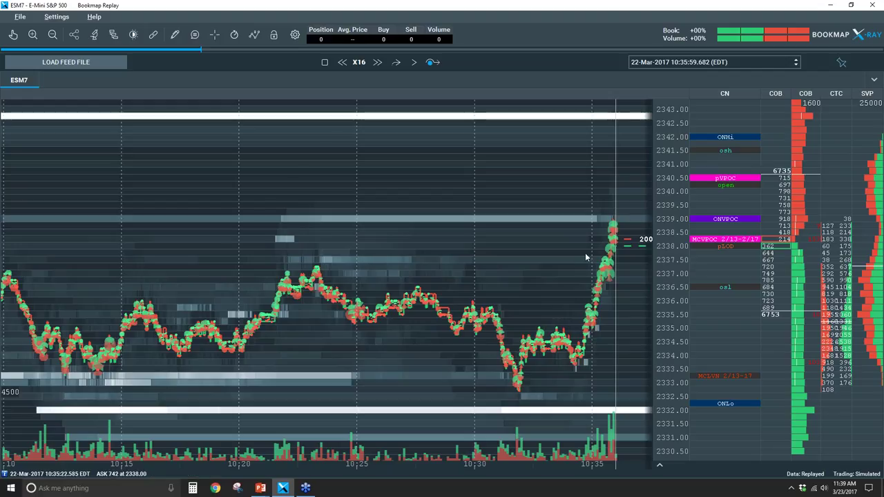
scroll(392, 264, down, 2)
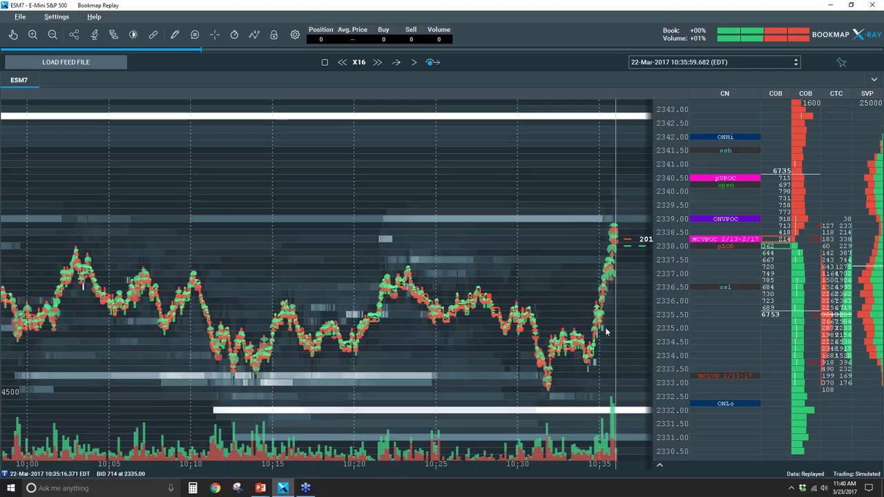
click(414, 63)
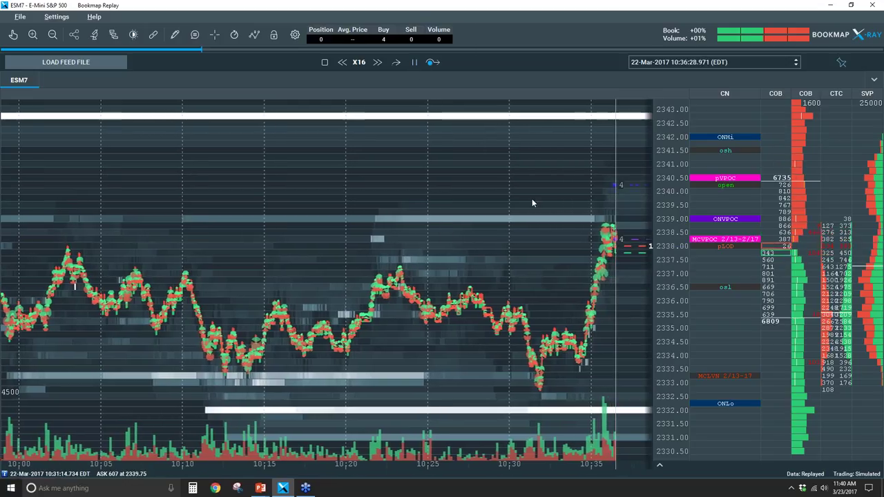
click(612, 246)
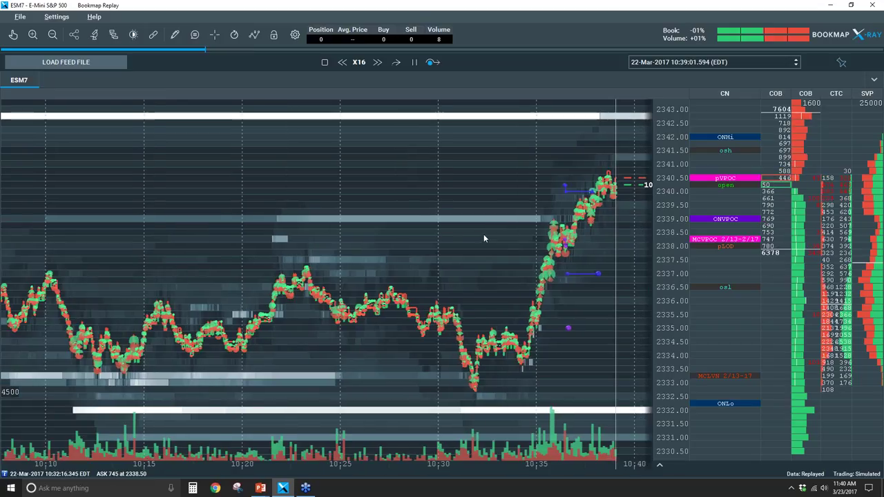
scroll(483, 235, down, 1)
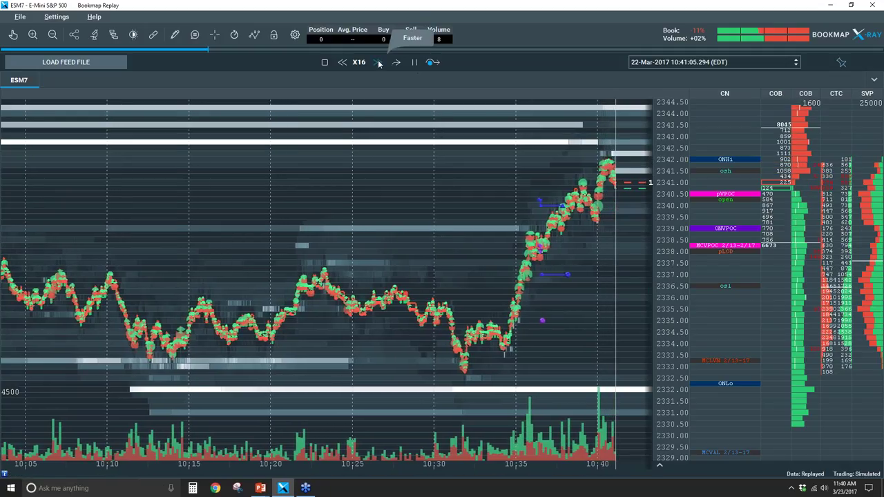
scroll(395, 191, down, 5)
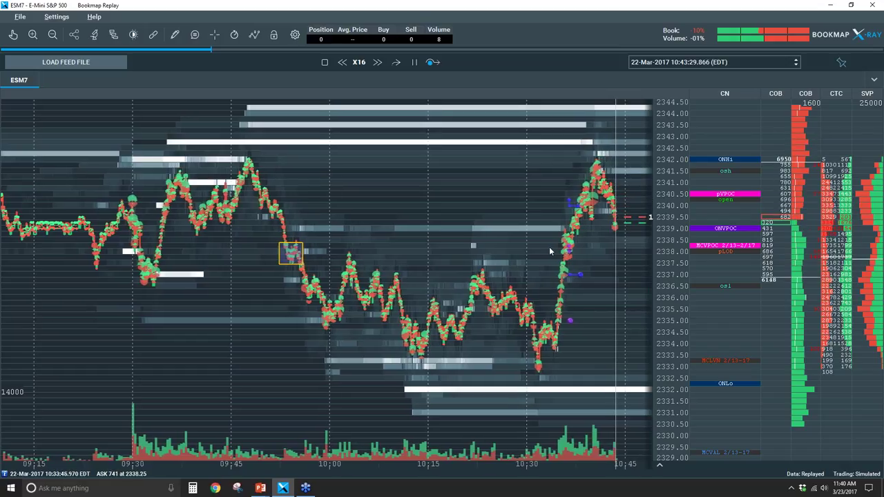
scroll(539, 250, up, 1)
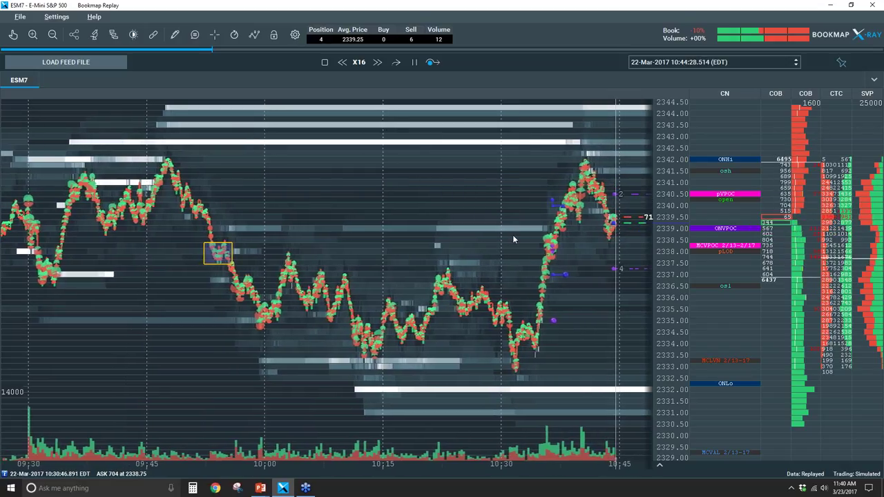
scroll(577, 234, up, 1)
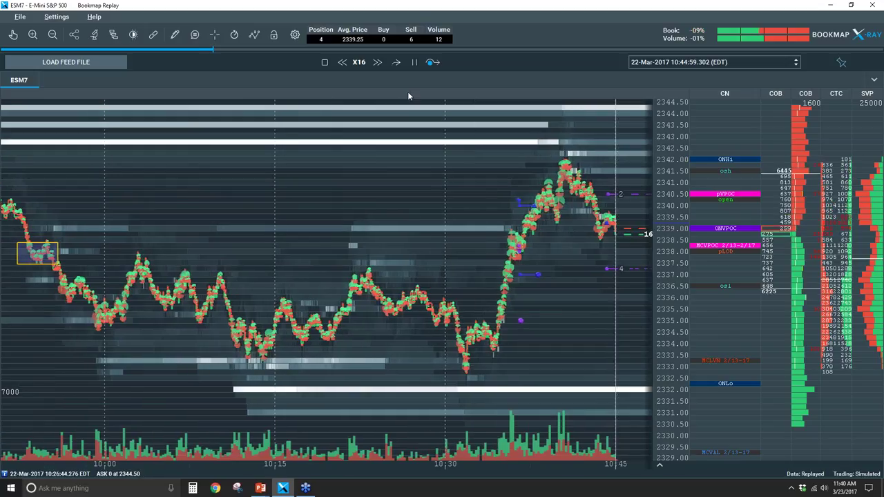
click(414, 62)
- Draw a rectangle around the price consolidation between about 2337.75 and 2339.00 just after 10:35, and leave drawing mode
scroll(364, 212, down, 1)
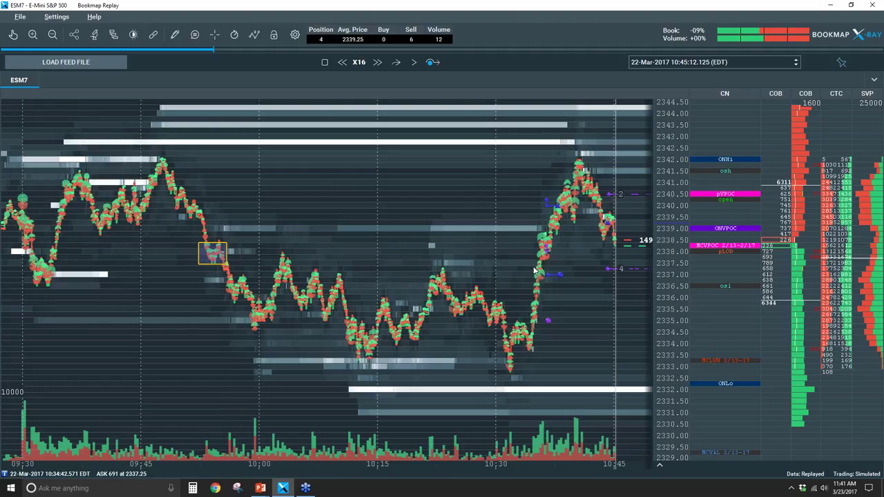
scroll(531, 271, up, 1)
scroll(530, 271, up, 1)
scroll(530, 271, up, 3)
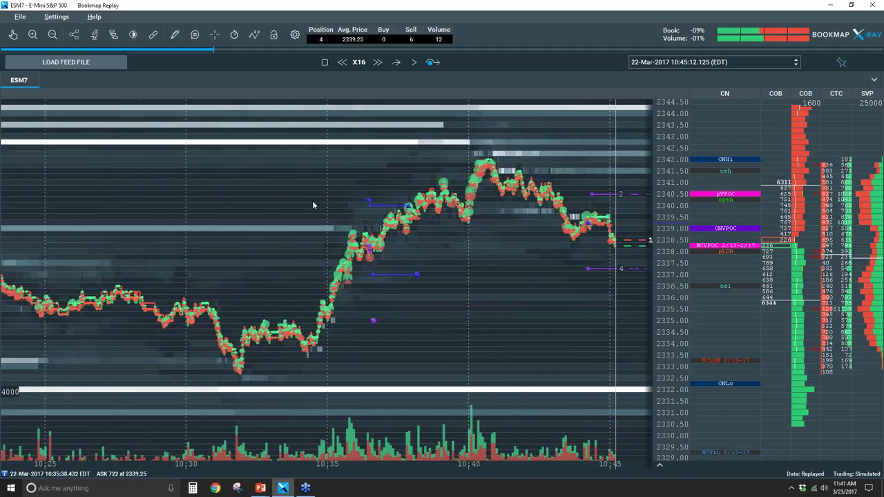
click(175, 34)
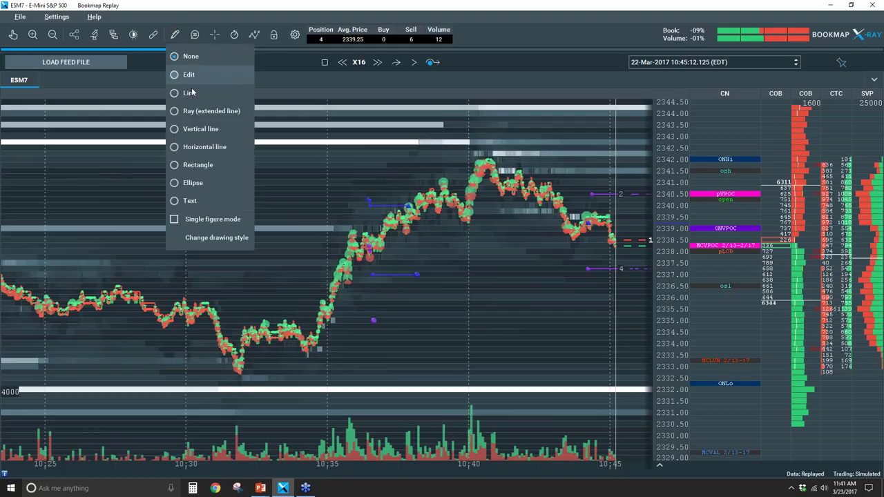
click(200, 165)
mouse_move(328, 231)
mouse_down()
mouse_move(373, 255)
mouse_move(405, 259)
mouse_up()
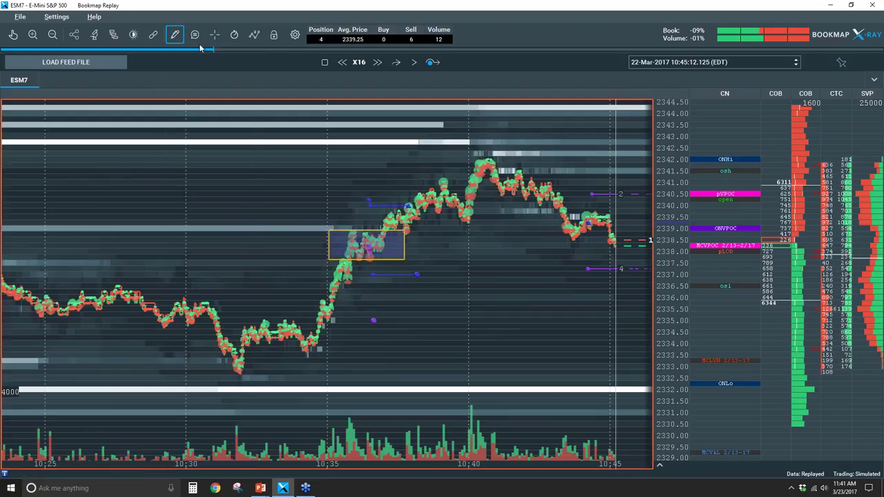
click(175, 34)
click(186, 60)
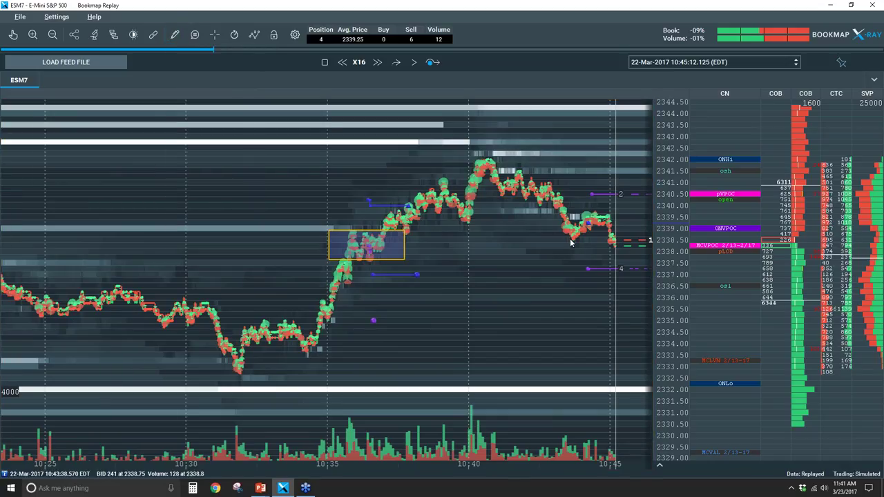
- Enlarge the price scale around the marked rectangle and play the replay on to about 10:51, pausing it there
scroll(672, 240, up, 5)
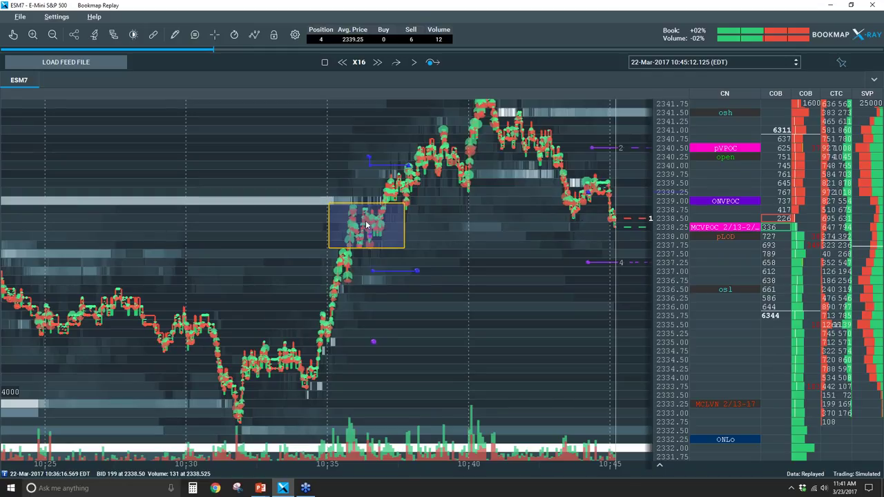
mouse_move(712, 240)
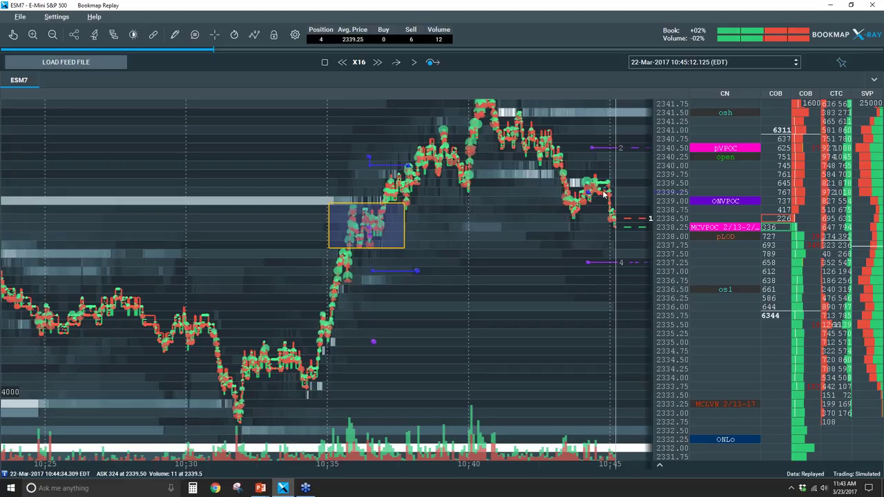
click(416, 63)
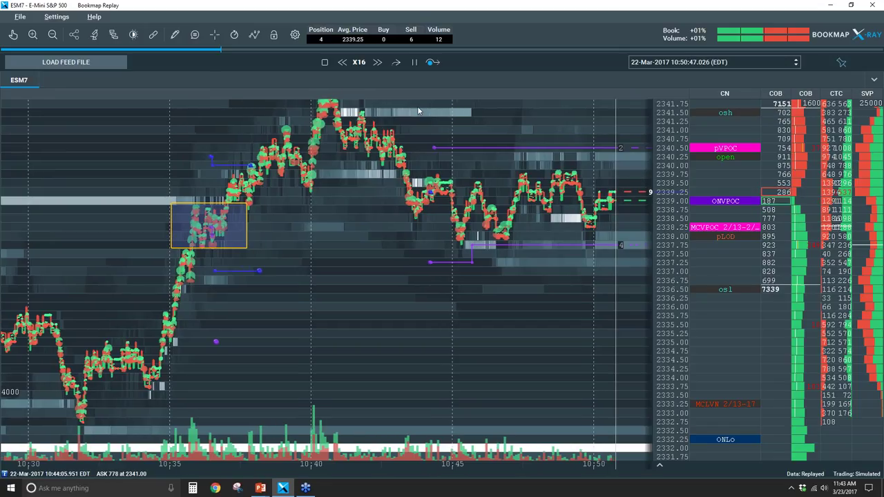
click(414, 62)
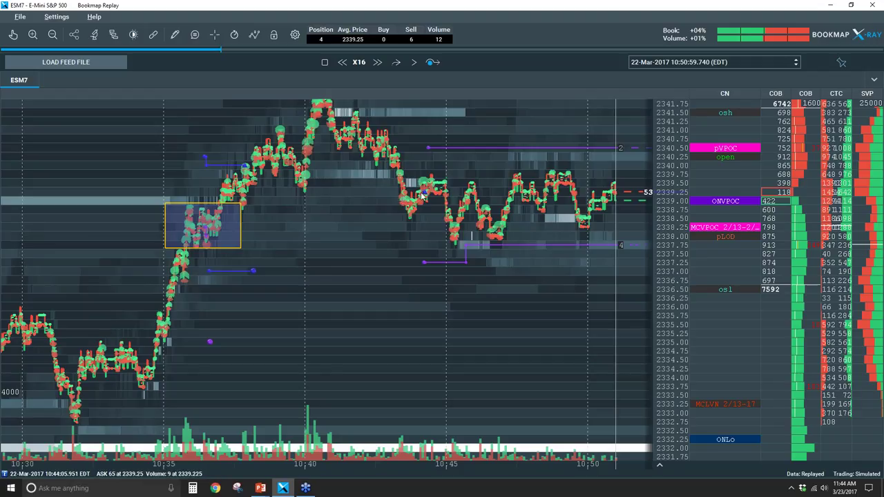
- Raise the replay speed to X32 and play on to about 10:55, pausing to review the stop order near the pLOD level
click(413, 62)
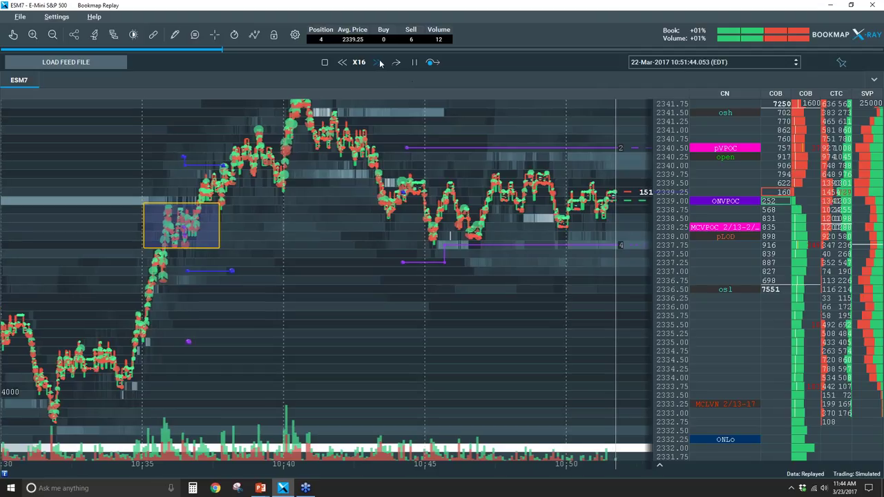
click(378, 63)
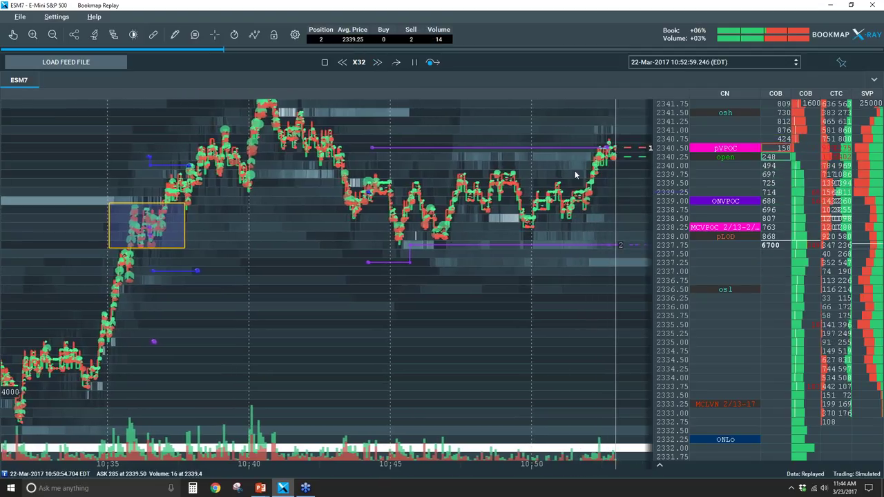
click(414, 63)
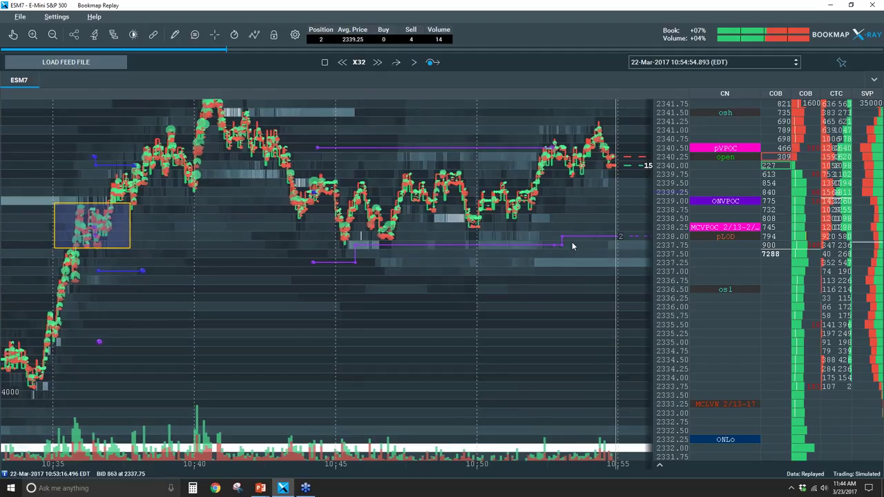
mouse_move(699, 244)
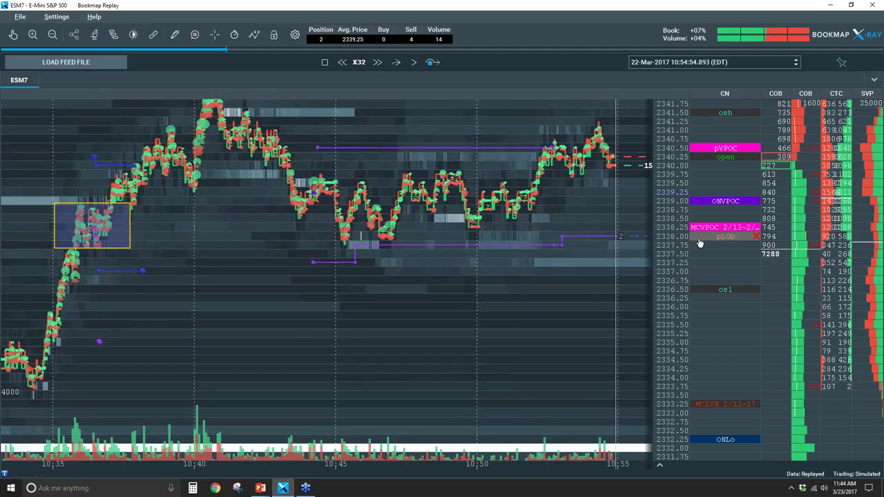
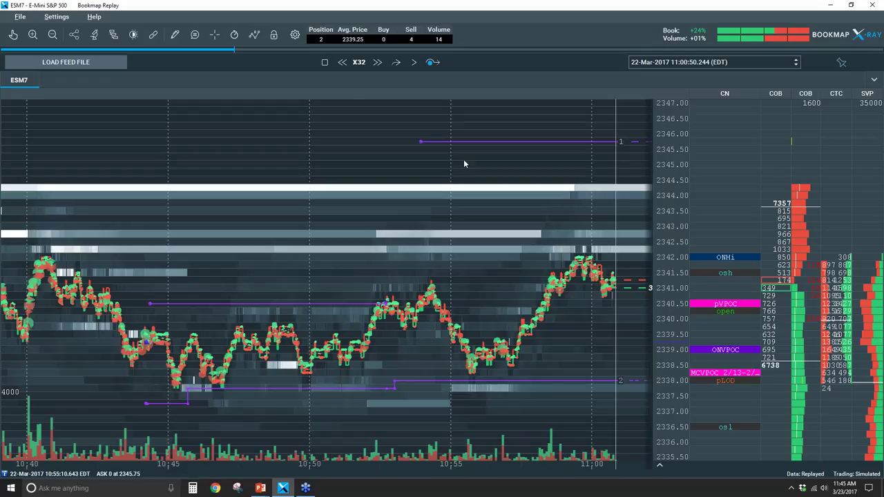
- Play the replay on to about 11:09 and pause it to compare the swing highs with the ONHi level
click(413, 63)
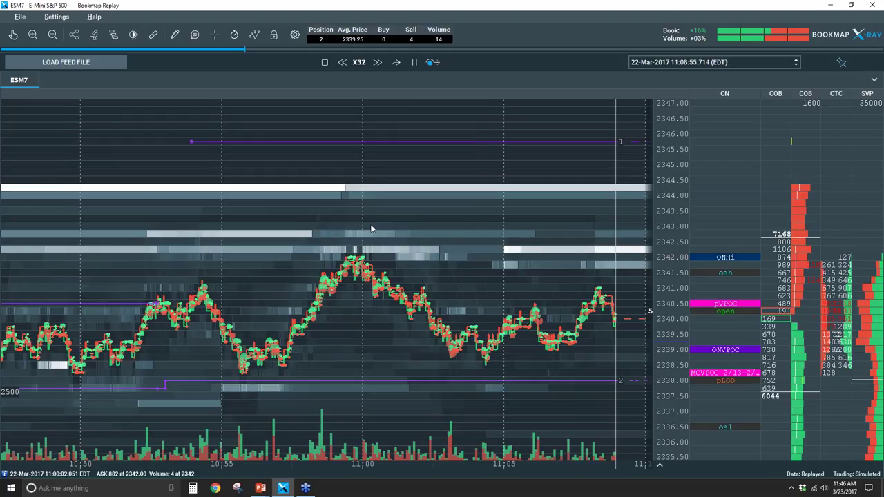
click(414, 62)
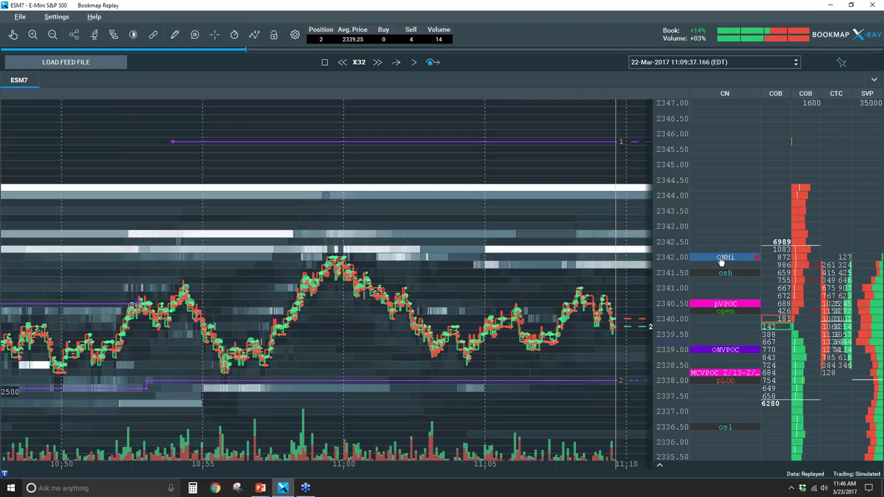
scroll(311, 256, down, 5)
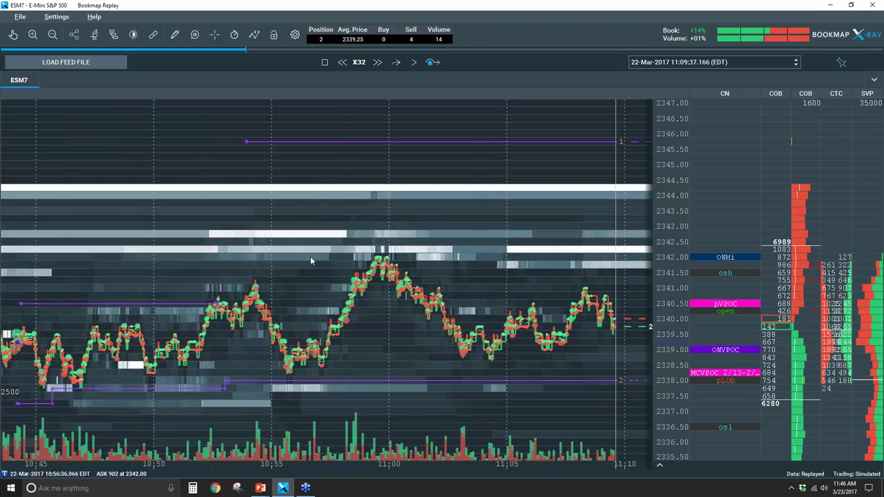
scroll(310, 257, up, 3)
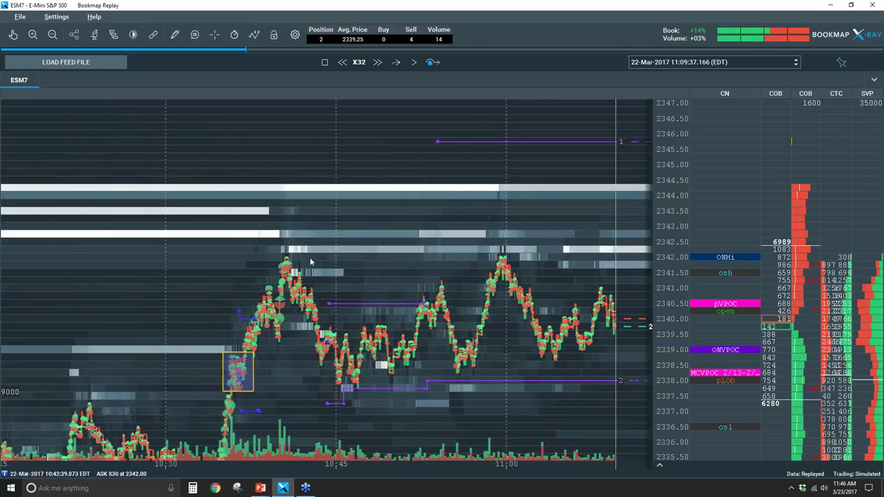
scroll(309, 258, up, 2)
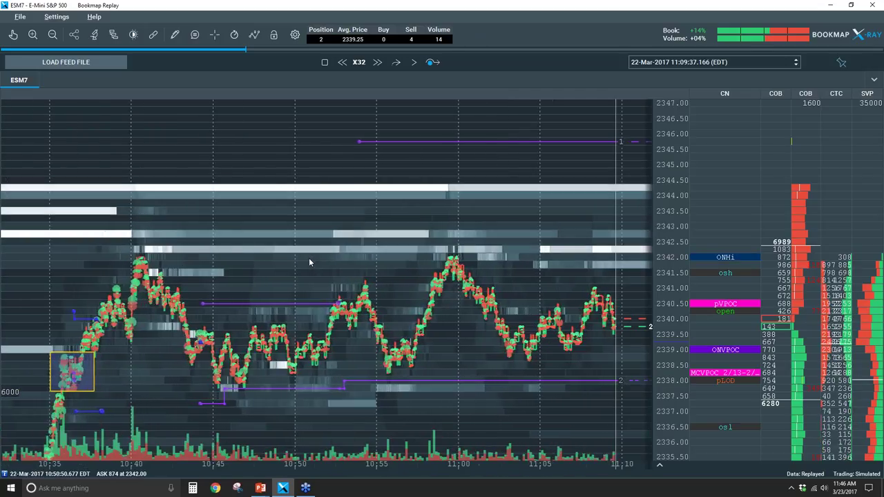
scroll(301, 271, up, 2)
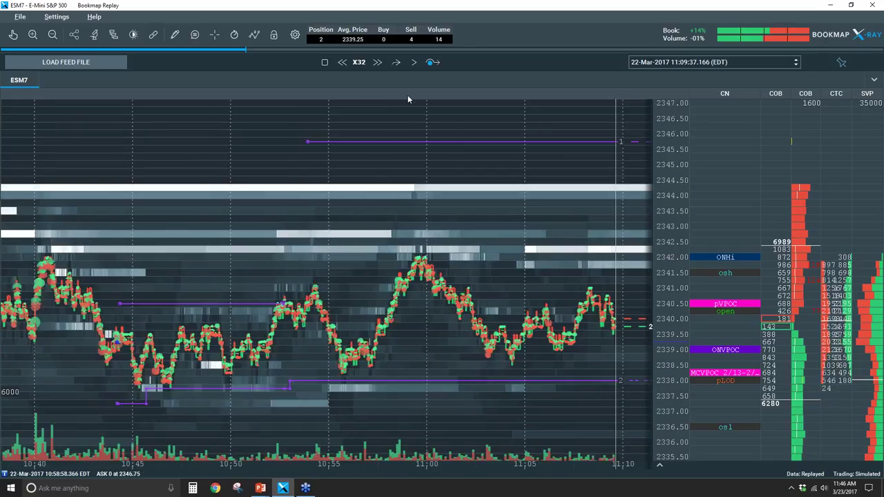
- Play the replay on to about 11:14 and pause it to review the highs near 09:48, 10:40 and 11:00 against ONHi
click(414, 62)
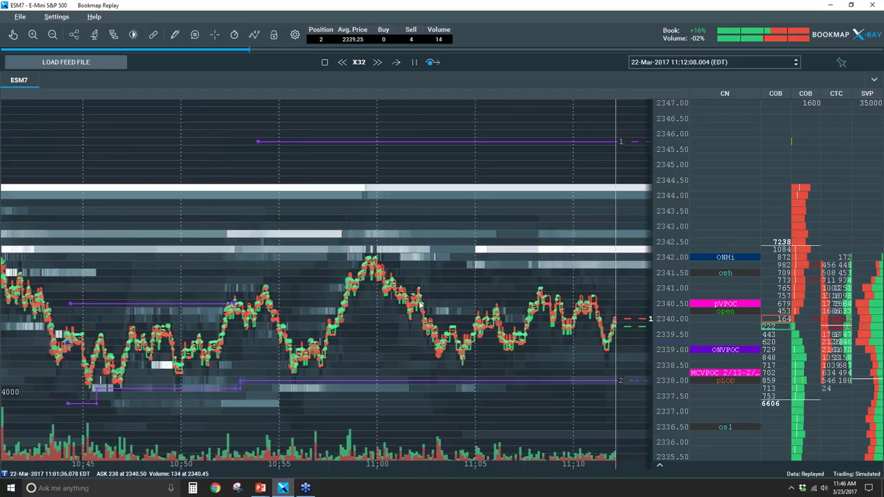
scroll(363, 284, down, 5)
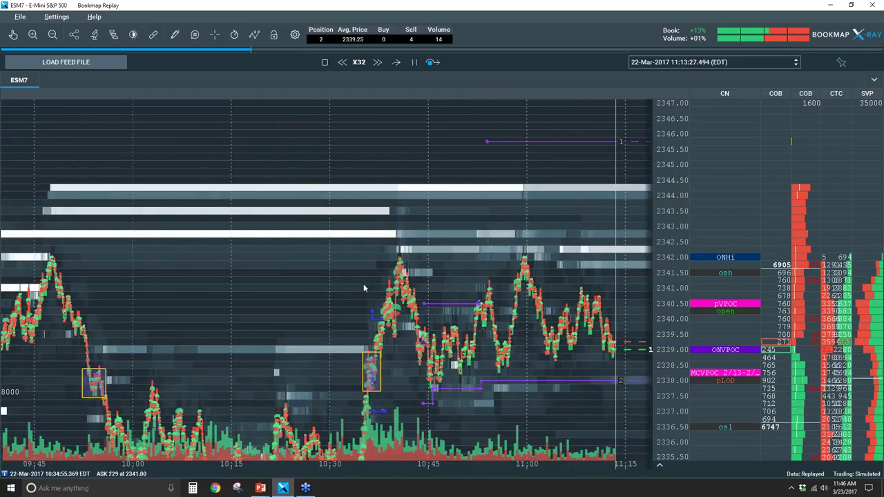
scroll(387, 125, down, 1)
click(415, 62)
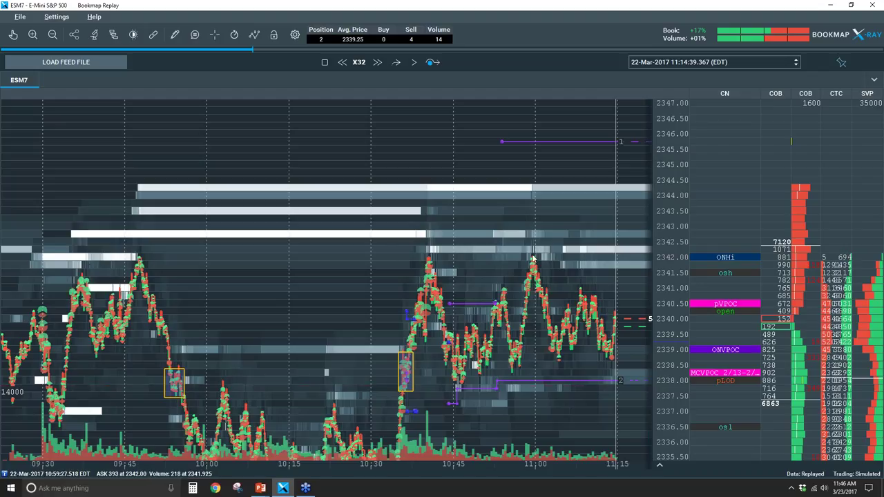
scroll(571, 265, up, 2)
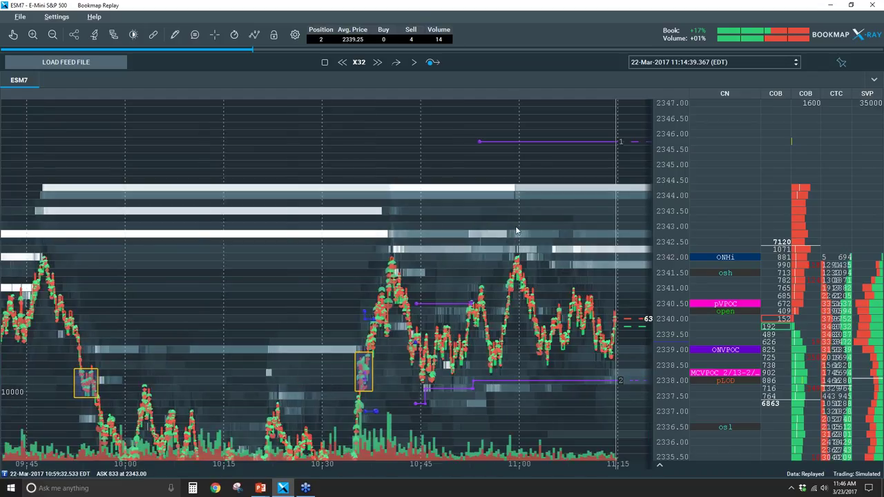
scroll(542, 273, up, 2)
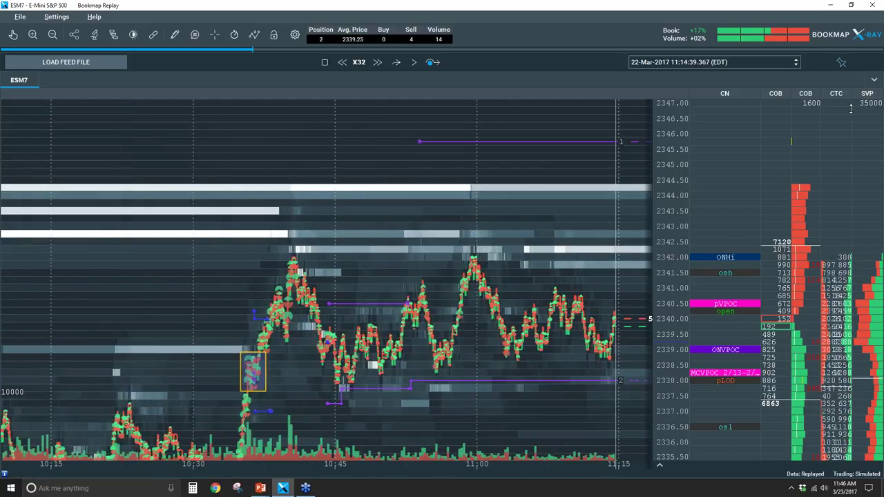
- Adjust the CTC column's width and play the replay on to about 11:16, pausing it there
drag(857, 101, 838, 100)
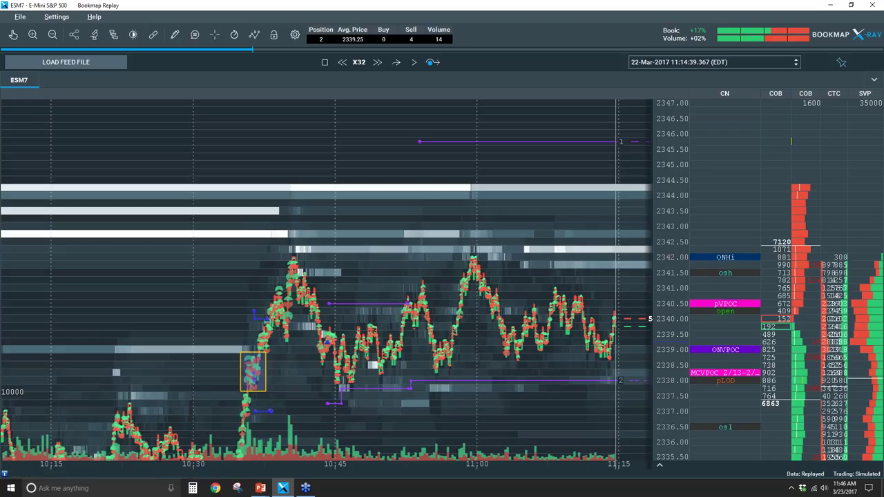
click(413, 63)
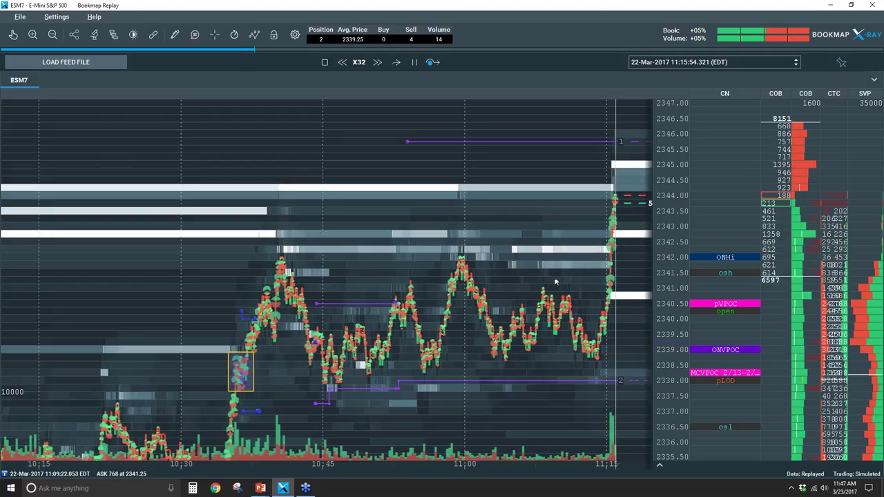
click(415, 64)
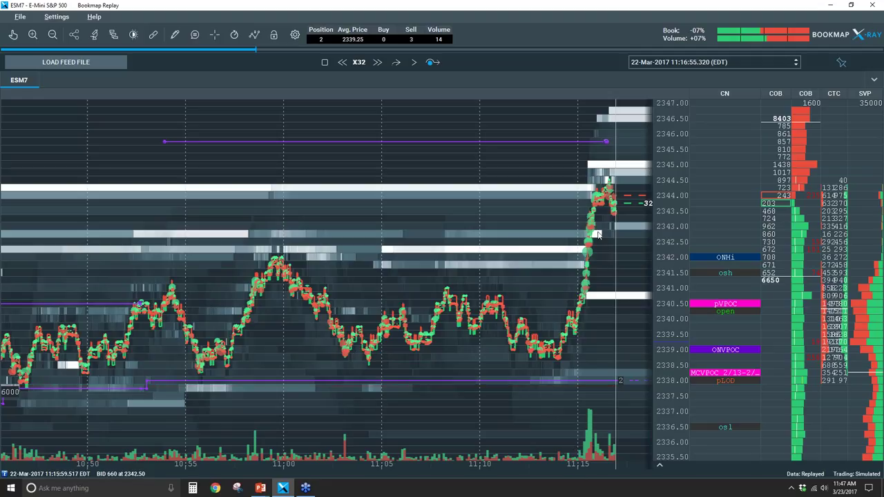
- Narrow the time range around the 11:15 breakout and play the replay on to about 11:18, pausing it there
scroll(523, 221, up, 3)
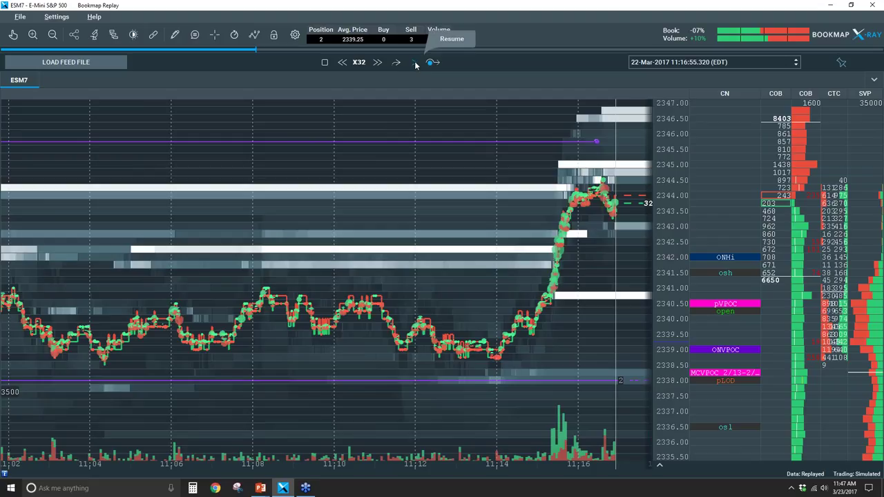
click(413, 63)
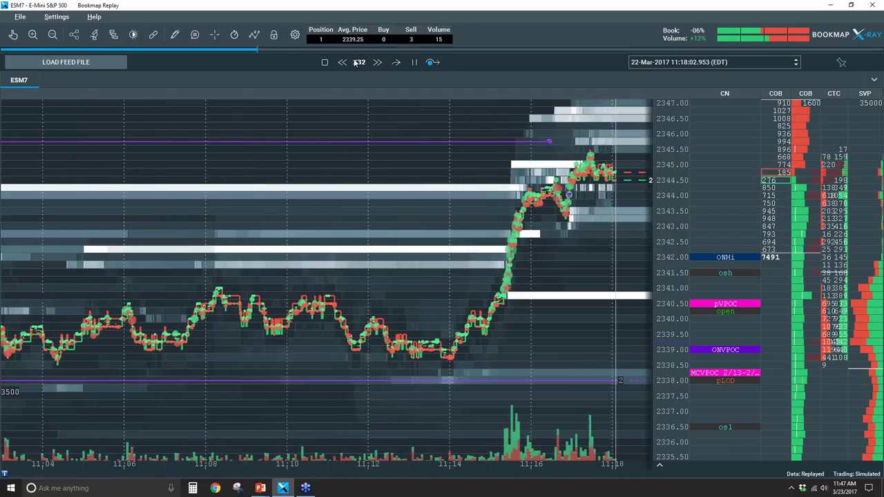
click(413, 63)
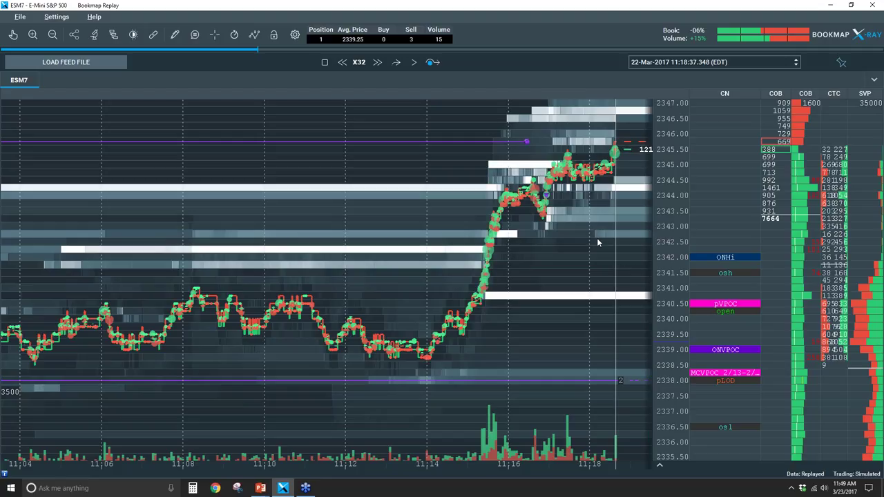
- Resume the replay at X32 and follow it to about 11:54, widening the time range to compare the rally with the morning's price action
click(415, 63)
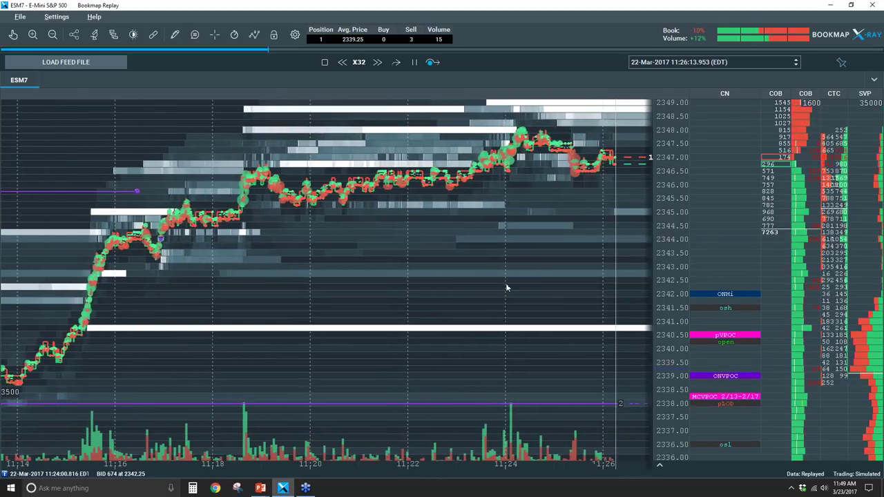
scroll(506, 288, down, 2)
scroll(572, 217, down, 1)
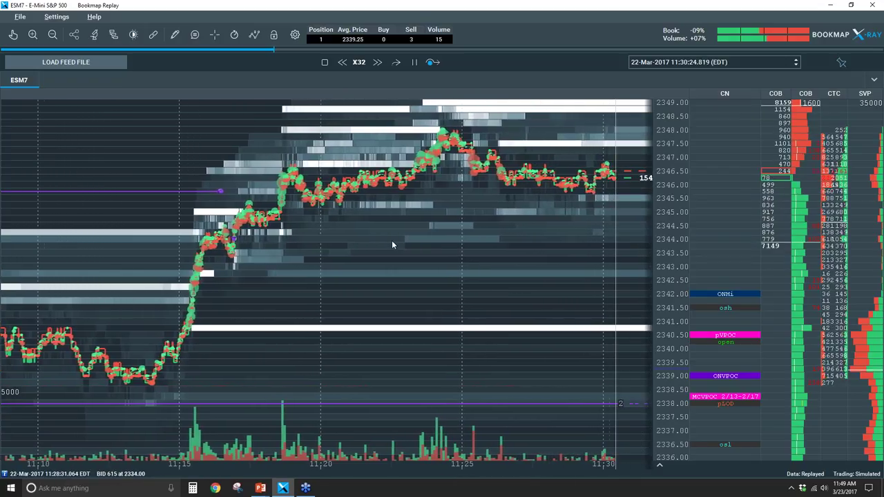
scroll(396, 240, down, 3)
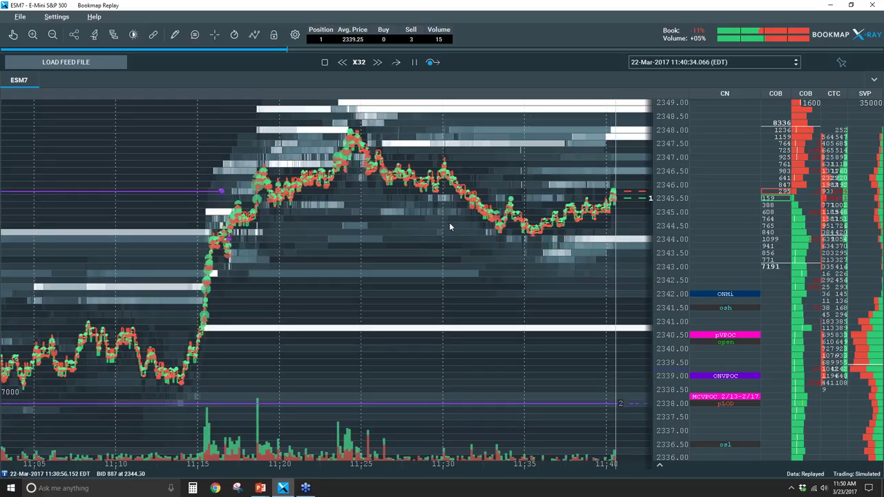
scroll(449, 223, down, 5)
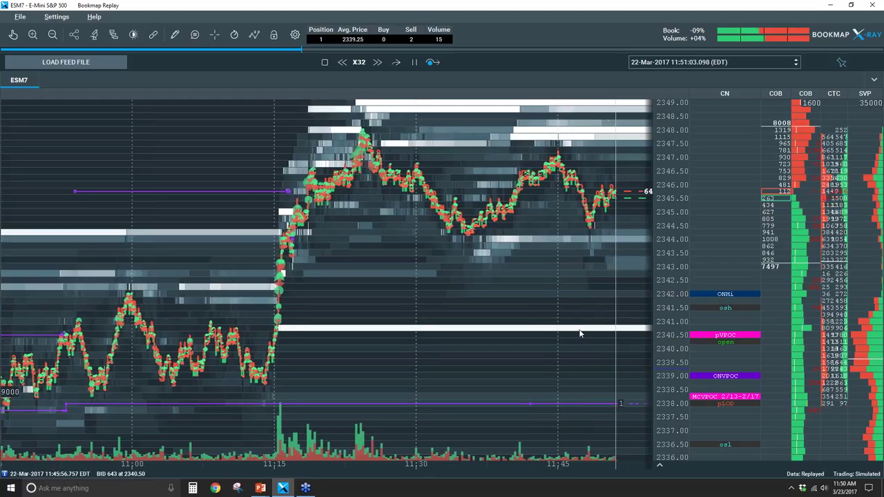
scroll(543, 282, down, 2)
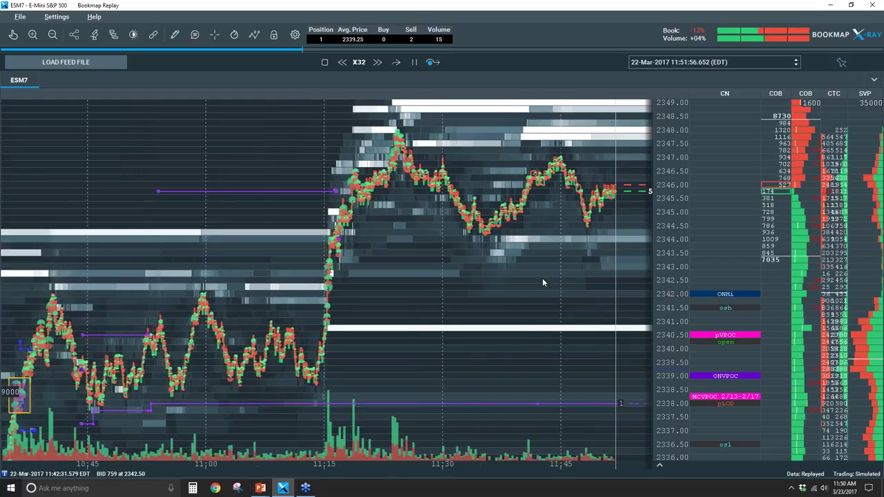
scroll(569, 276, down, 1)
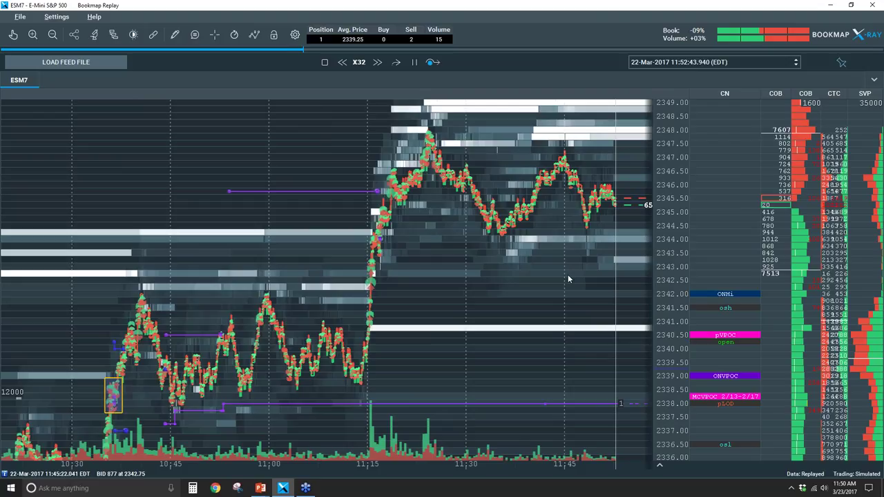
scroll(566, 279, up, 2)
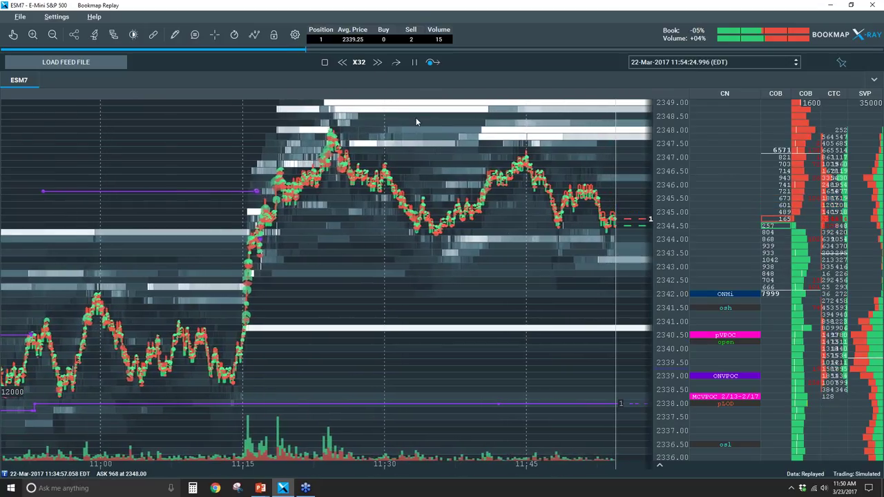
- Raise the replay speed to X64 and play on to about 12:35, showing a wider time and price range, and pause it there
click(378, 63)
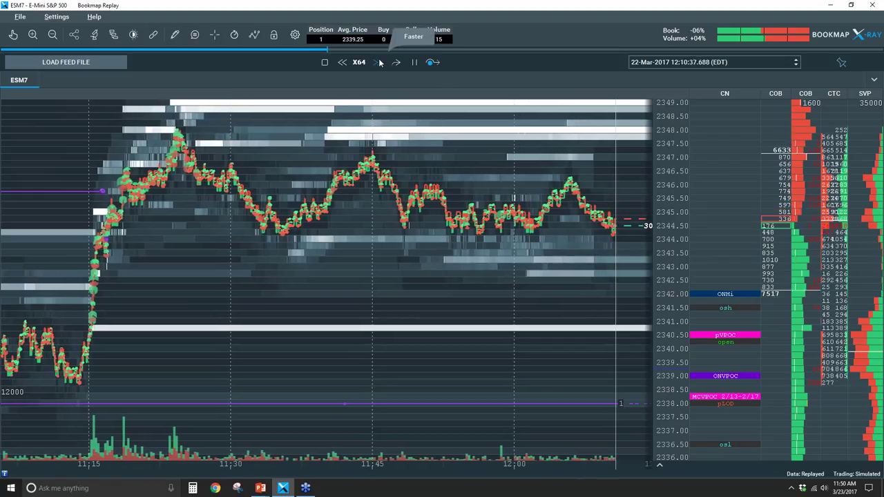
scroll(446, 235, down, 5)
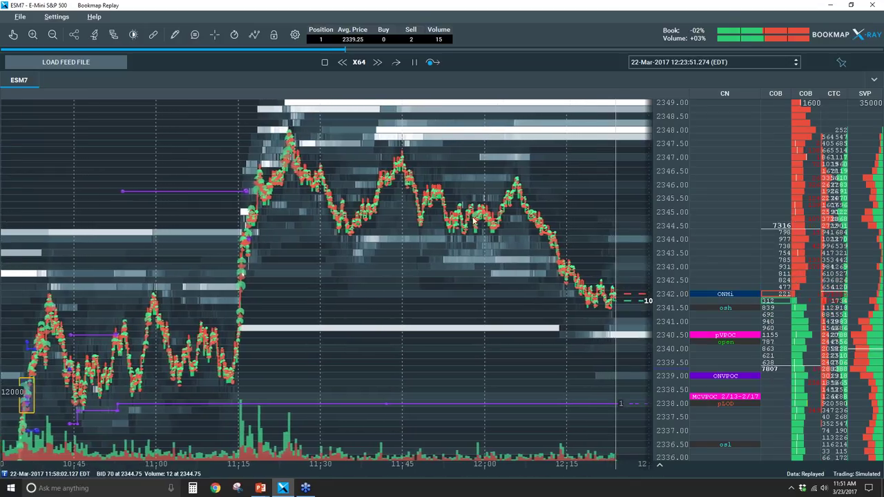
scroll(519, 267, down, 1)
scroll(673, 311, down, 1)
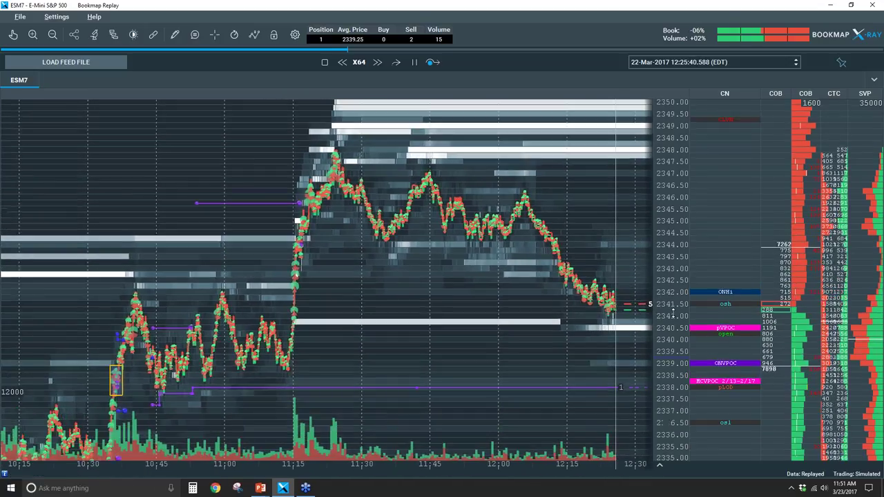
scroll(674, 311, down, 1)
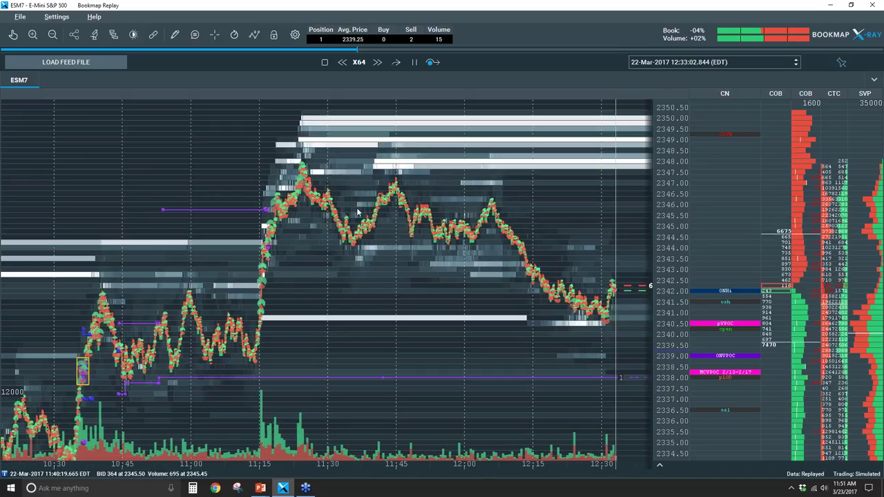
click(413, 62)
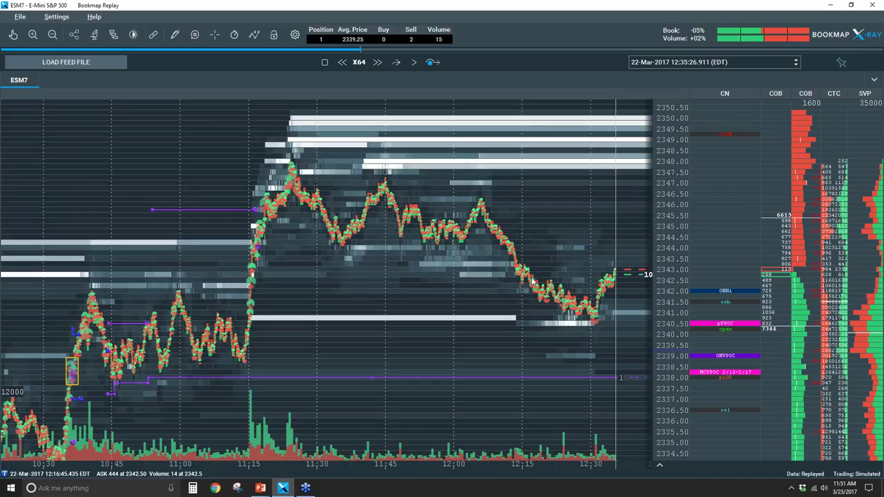
- Switch to the PowerPoint slide show, review the Wed 3/22/17 HW hypotheses, and advance to the 3t Renko slide
key(alt+Tab)
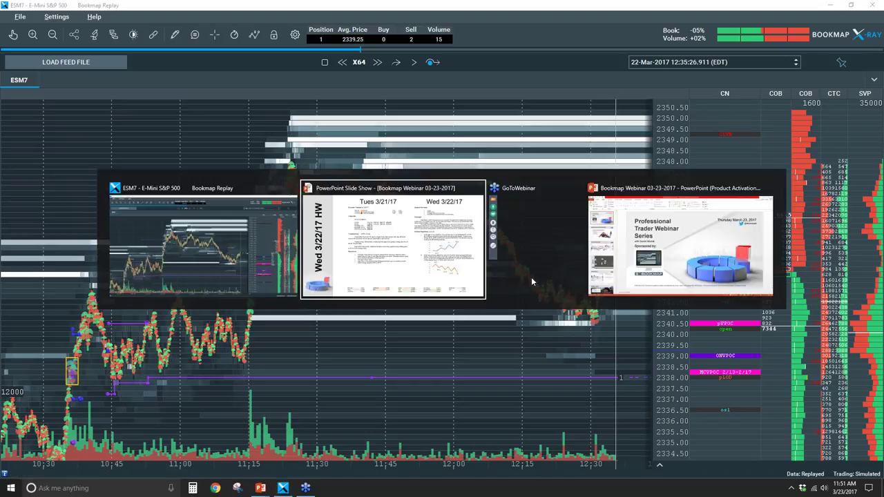
key(alt+shift+Tab)
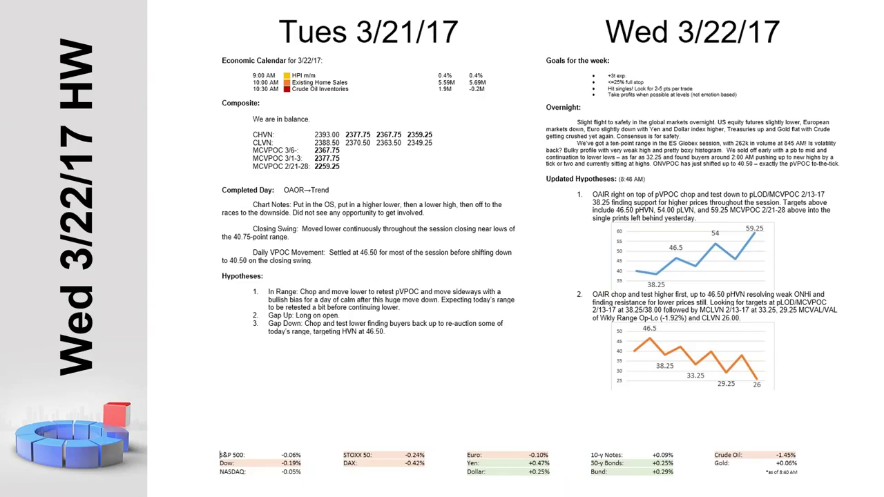
key(Right)
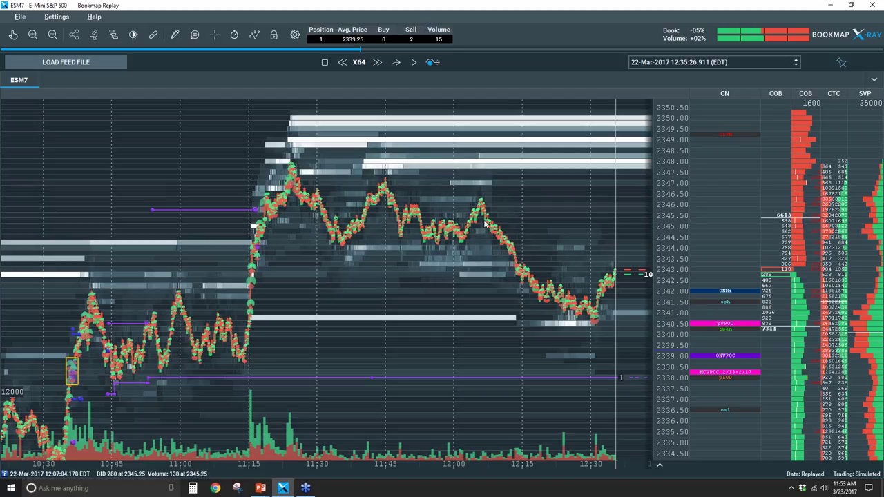
- Bring up the PowerPoint slide show again and examine the session's price swings on the 3t Renko chart
key(alt+Tab)
key(alt+Tab)
key(alt+Tab)
key(alt+Tab)
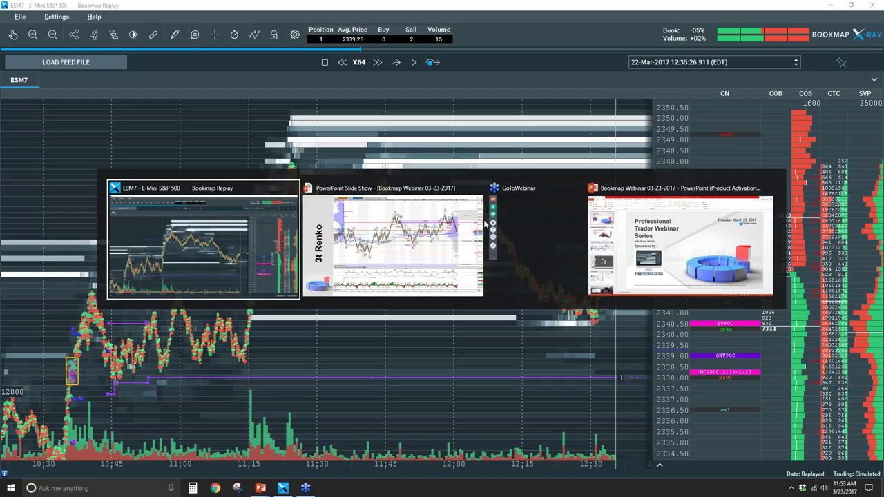
click(483, 223)
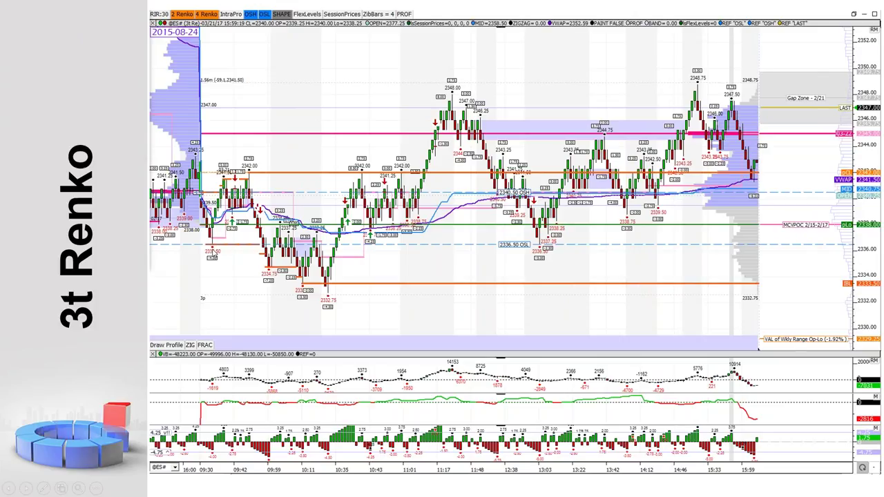
- Return to Bookmap Replay and use the hand tool to examine the price action just after the 09:30 open in detail
key(alt+Tab)
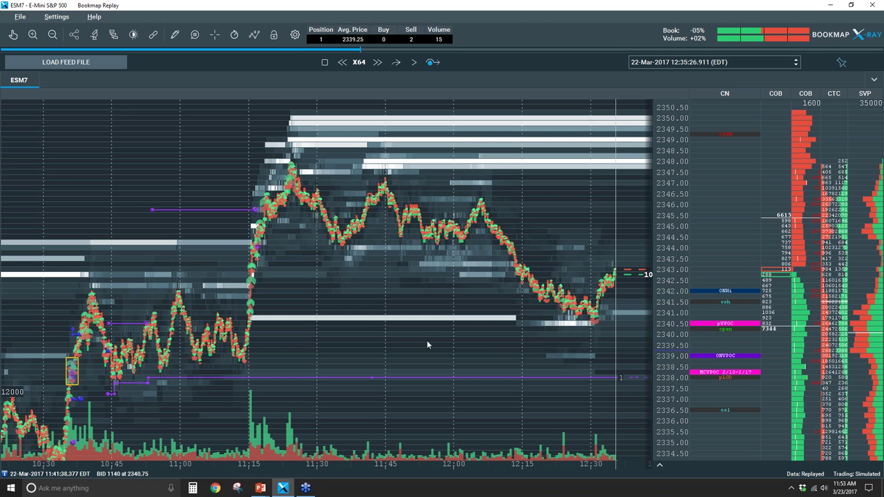
click(13, 35)
drag(158, 240, 261, 283)
scroll(256, 296, up, 5)
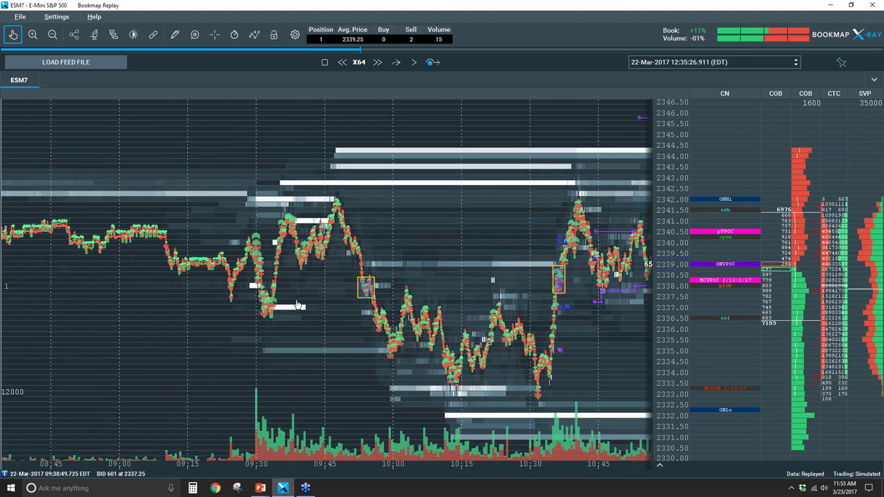
scroll(250, 308, up, 3)
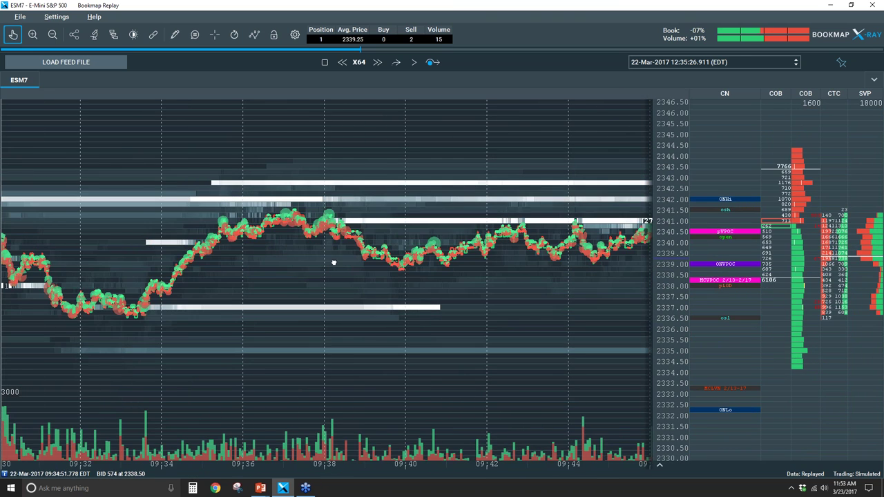
scroll(290, 266, up, 3)
- Widen the time range around the open to examine the moves from 09:30 to about 10:00 against ONHi and pLOD
scroll(242, 269, down, 2)
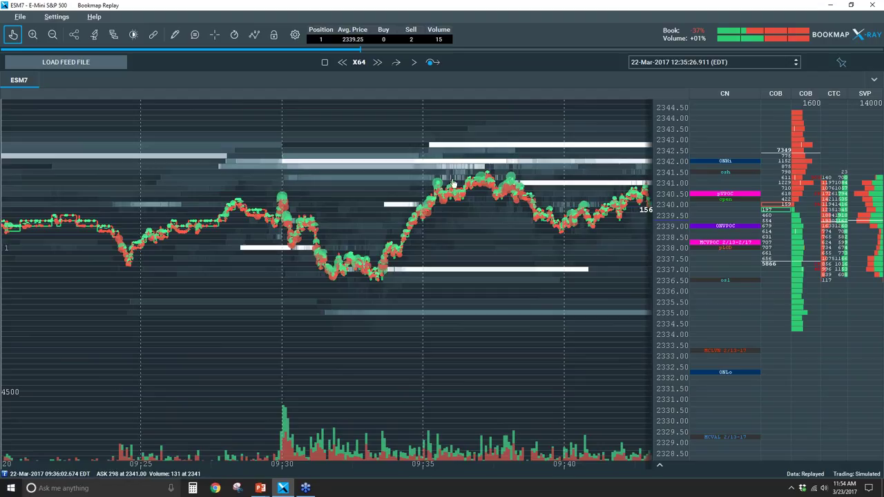
scroll(355, 250, down, 2)
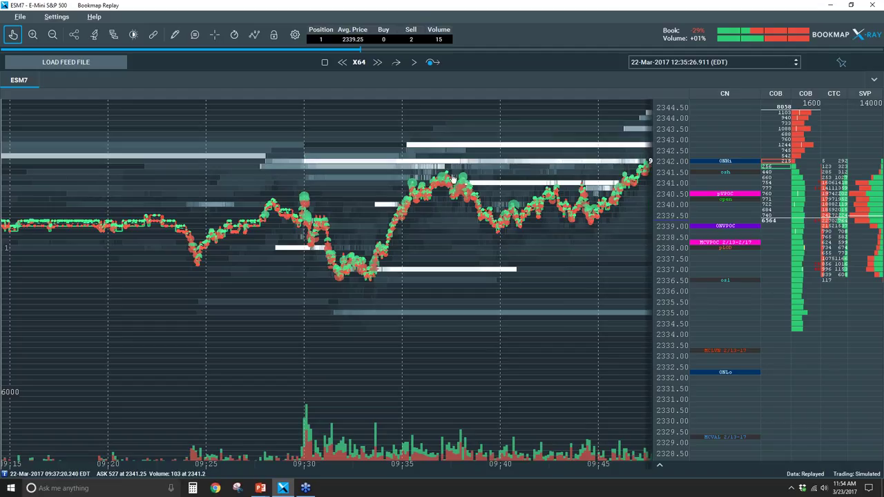
scroll(423, 199, down, 2)
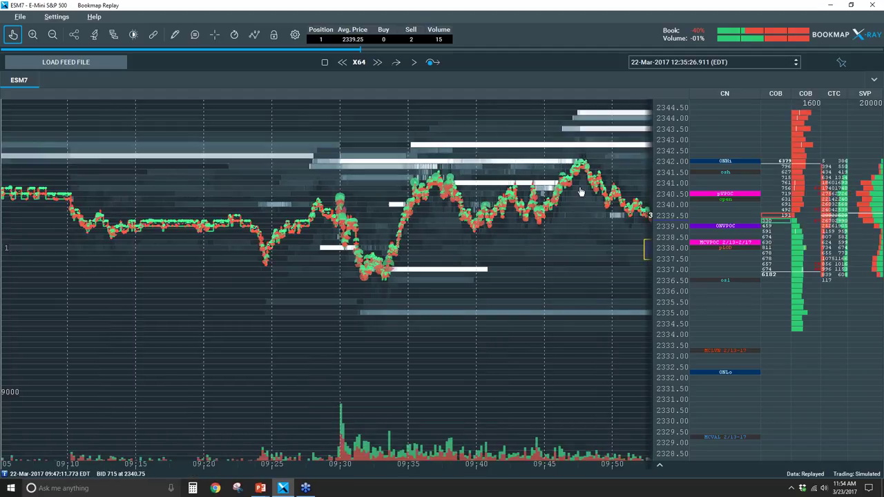
scroll(584, 243, down, 1)
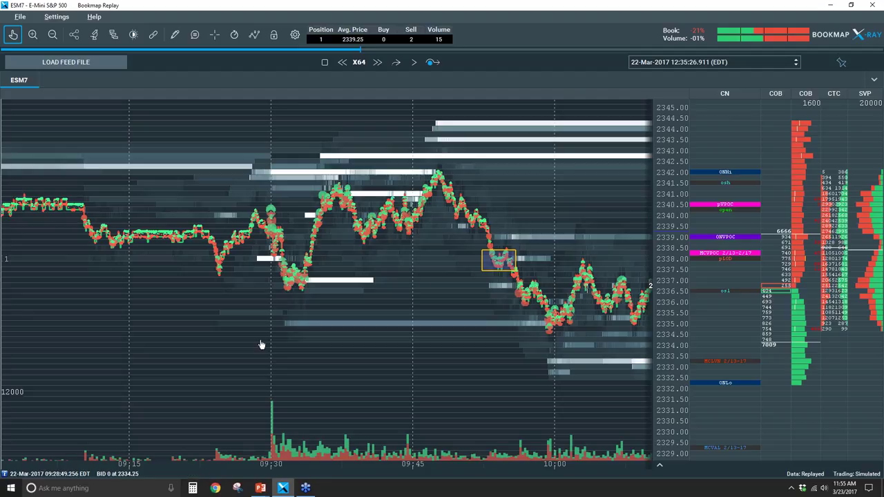
- Bring up the PowerPoint slide show, examine the 3t Renko chart, and show the Wed 3/22/17 HW slide
key(alt+Tab)
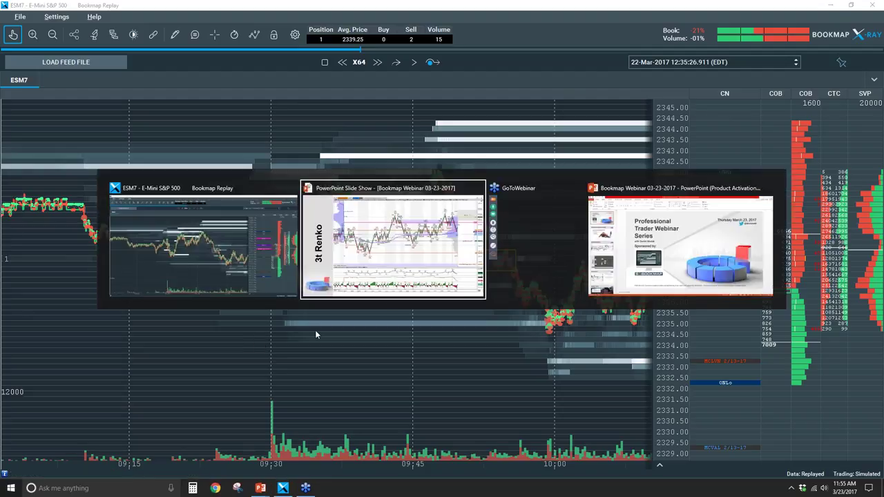
click(421, 273)
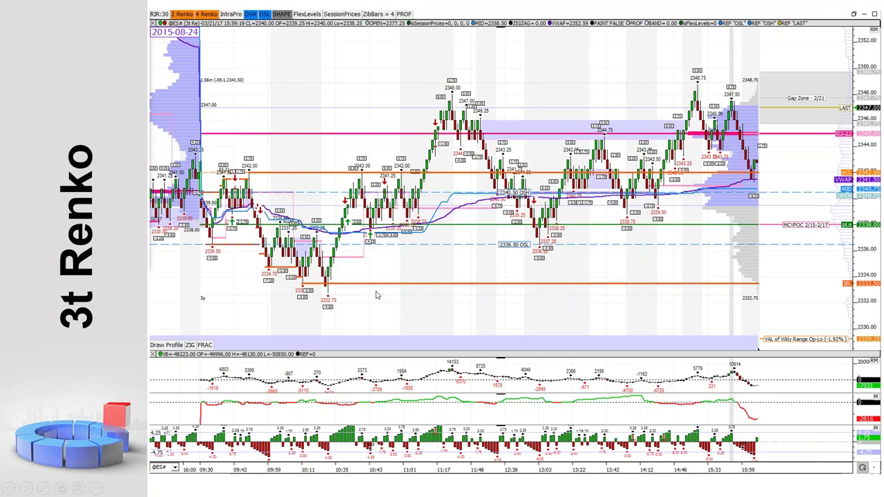
key(alt+Tab)
key(alt+Tab)
key(Right)
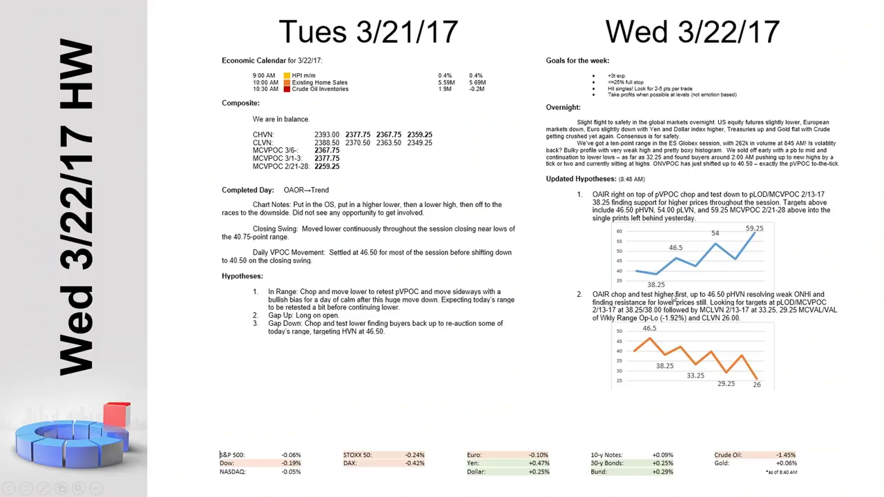
- Compare the Bookmap Replay chart around the open with the updated hypotheses on the Wed 3/22/17 HW slide, ending in Bookmap
key(alt+Tab)
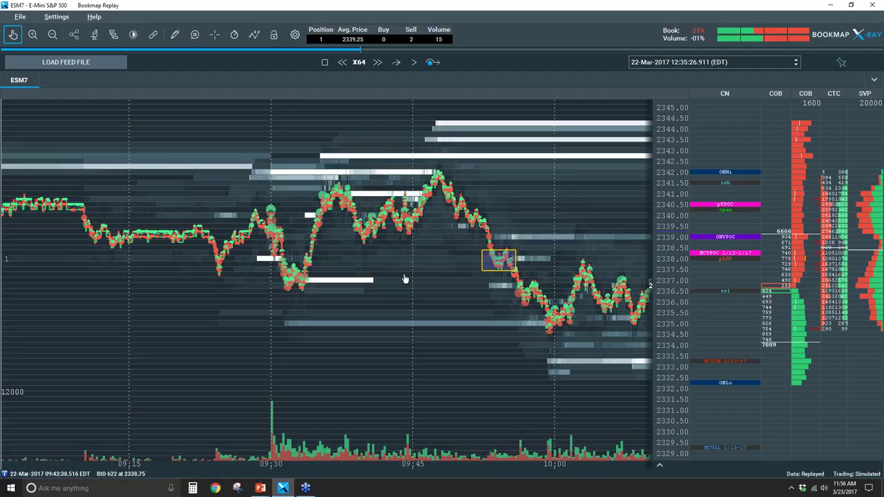
key(alt+Tab)
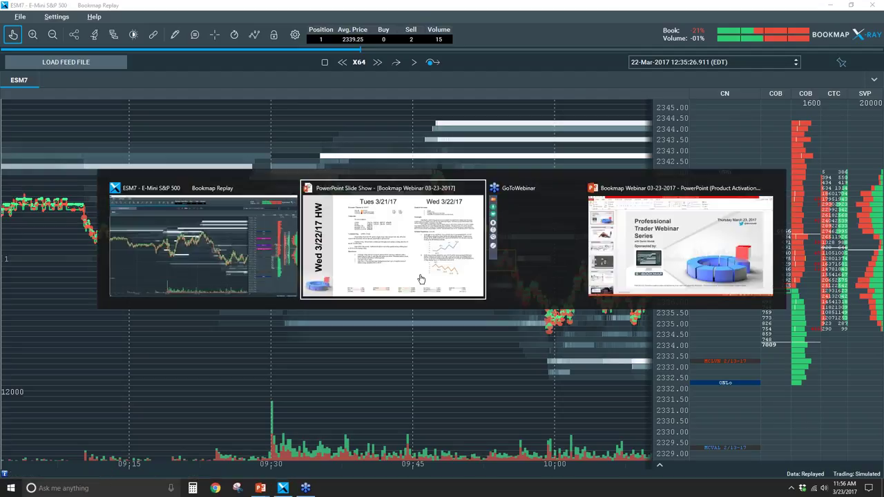
click(421, 279)
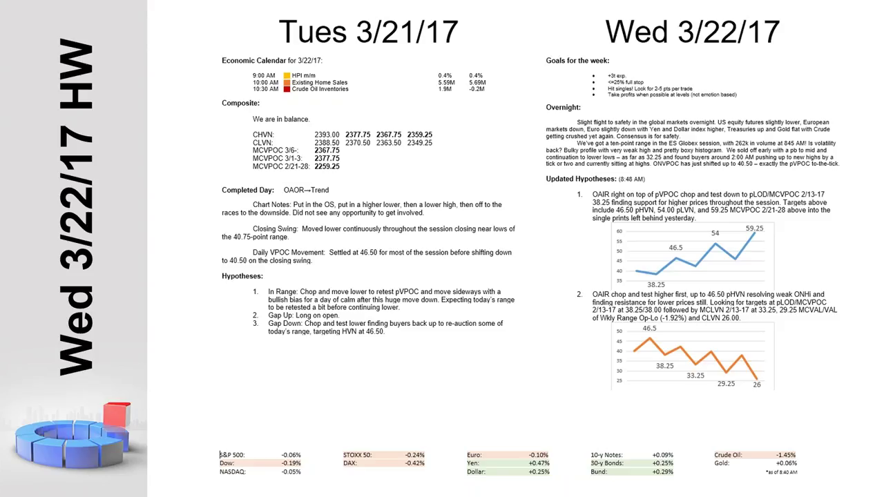
key(alt+Tab)
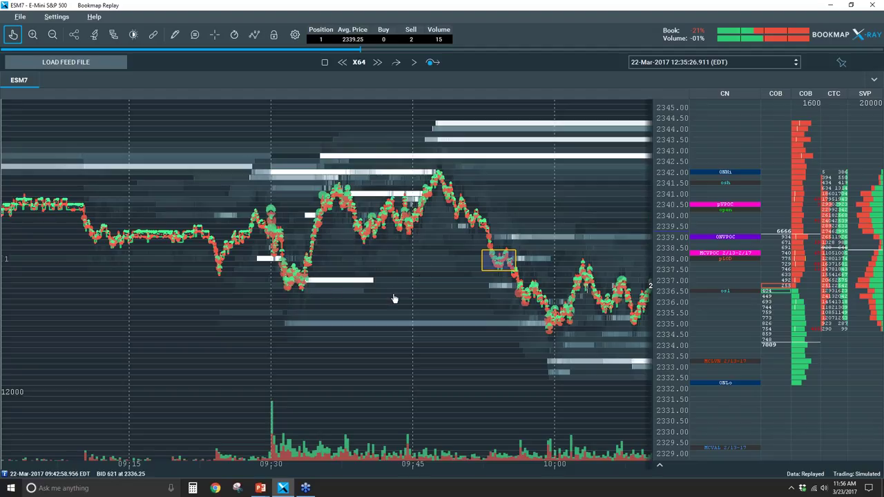
- Examine the price action and resting liquidity from before the 09:30 open to the 10:00 sell-off at several time scales
drag(413, 264, 473, 263)
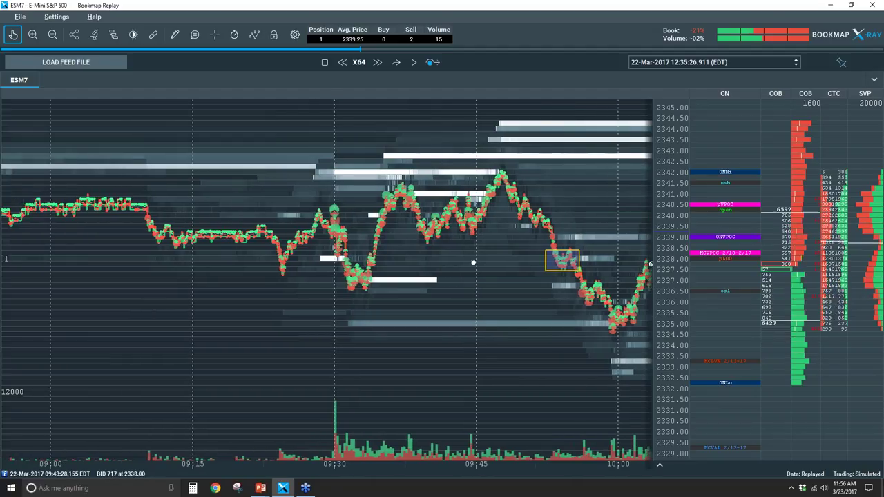
scroll(473, 263, up, 3)
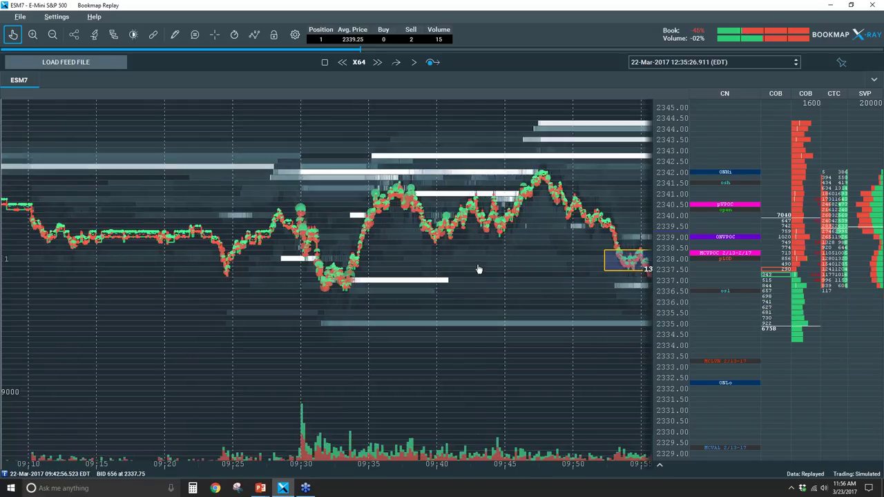
scroll(478, 268, down, 3)
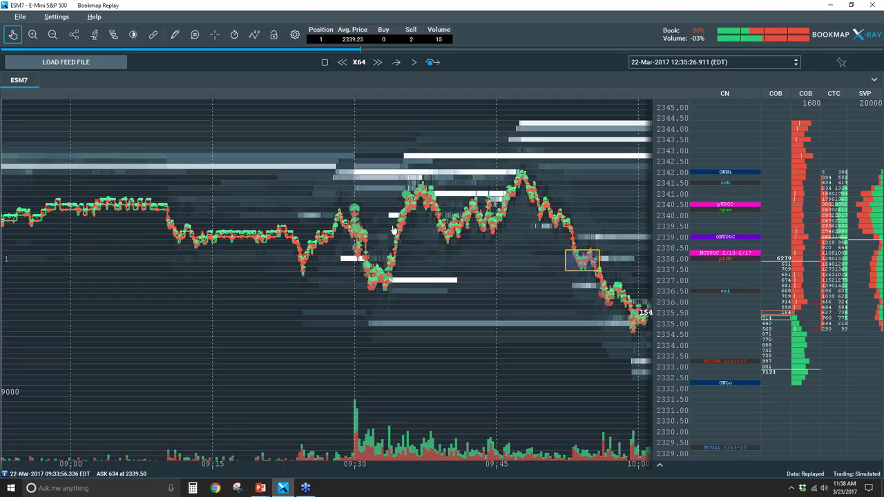
scroll(361, 230, up, 3)
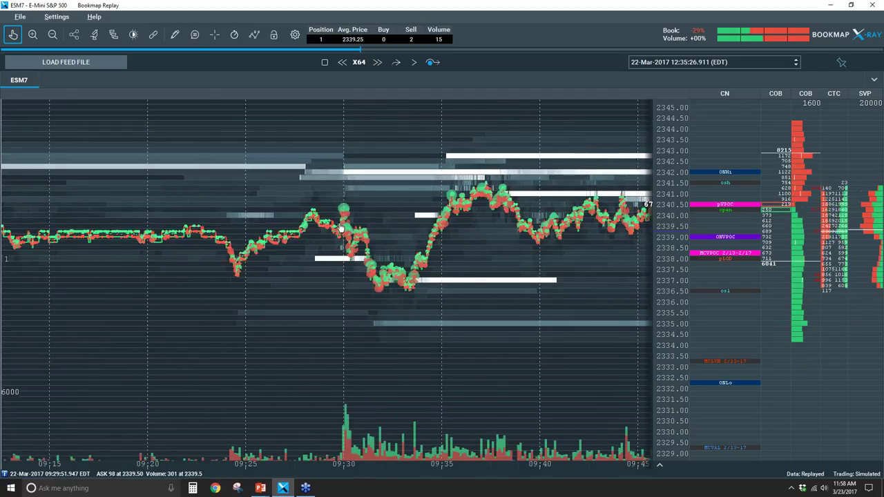
scroll(340, 228, up, 2)
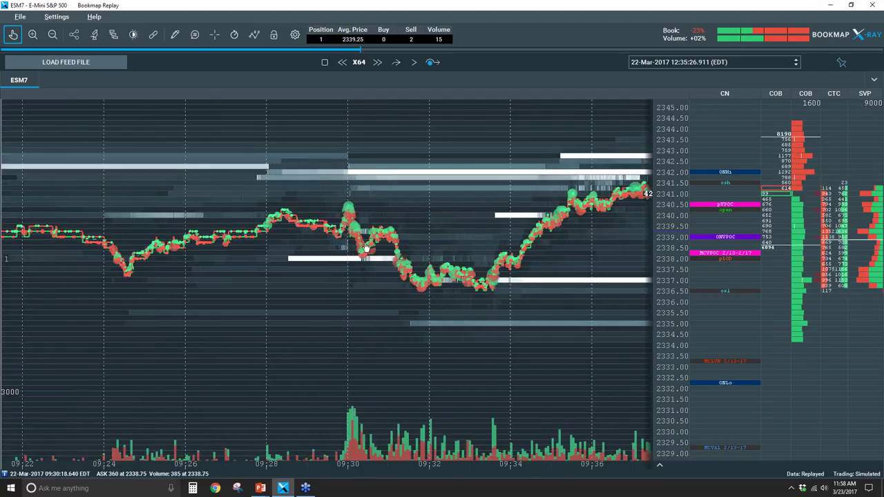
scroll(448, 271, down, 2)
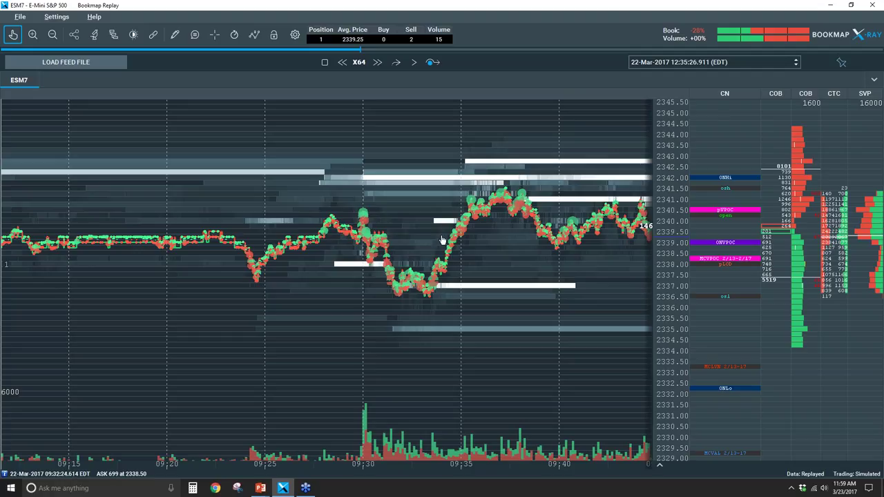
scroll(538, 250, up, 2)
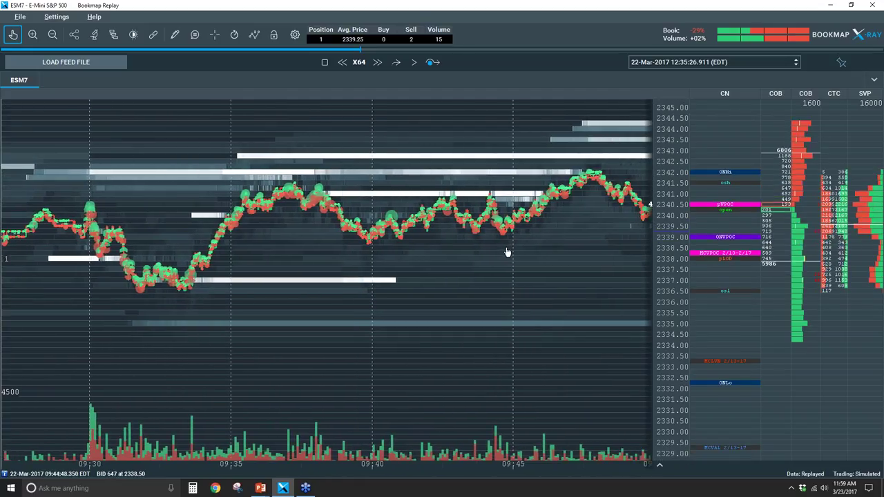
scroll(503, 254, down, 2)
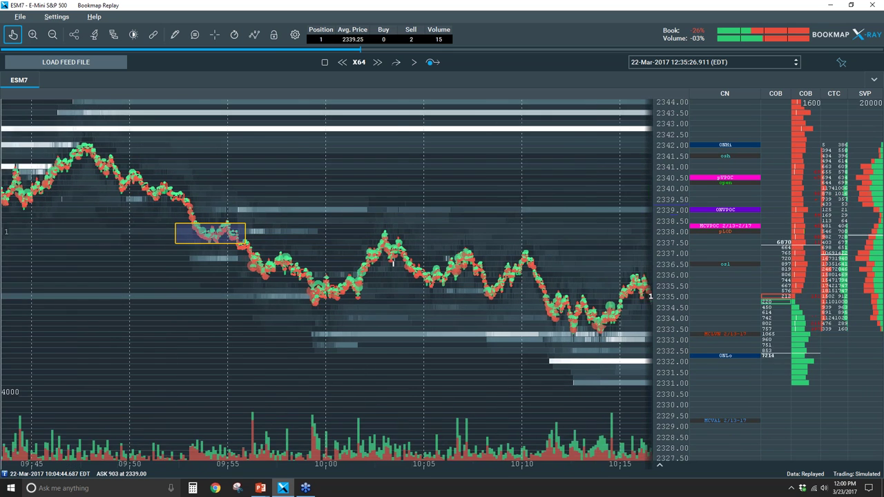
- Find the simulated trade entered around 10:44 and examine its entry, stop and target lines close up against pLOD
scroll(472, 220, down, 4)
scroll(474, 219, down, 3)
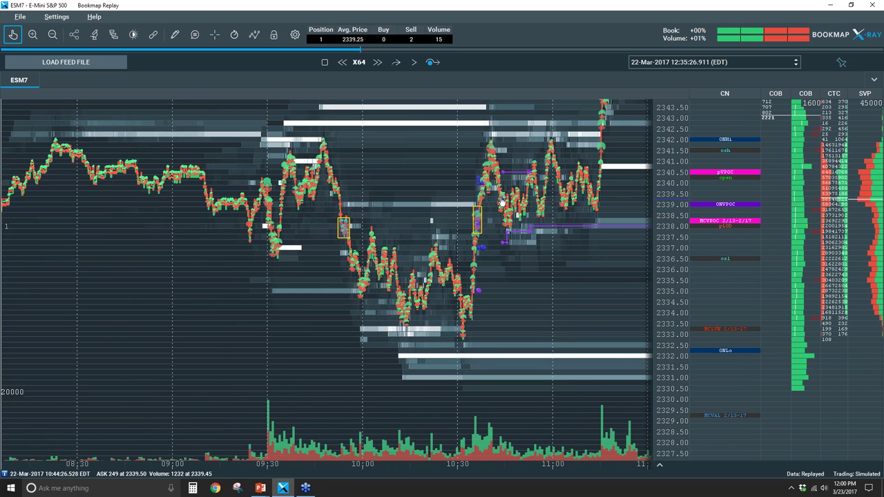
scroll(503, 201, up, 6)
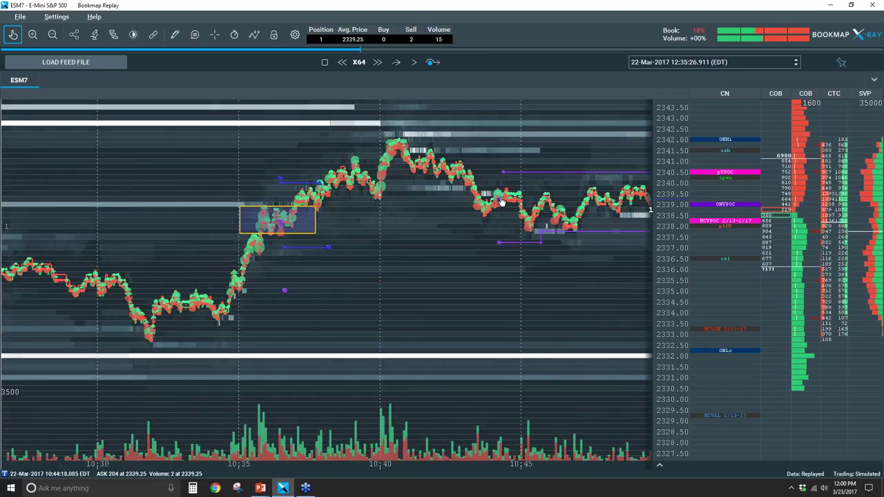
scroll(502, 201, up, 2)
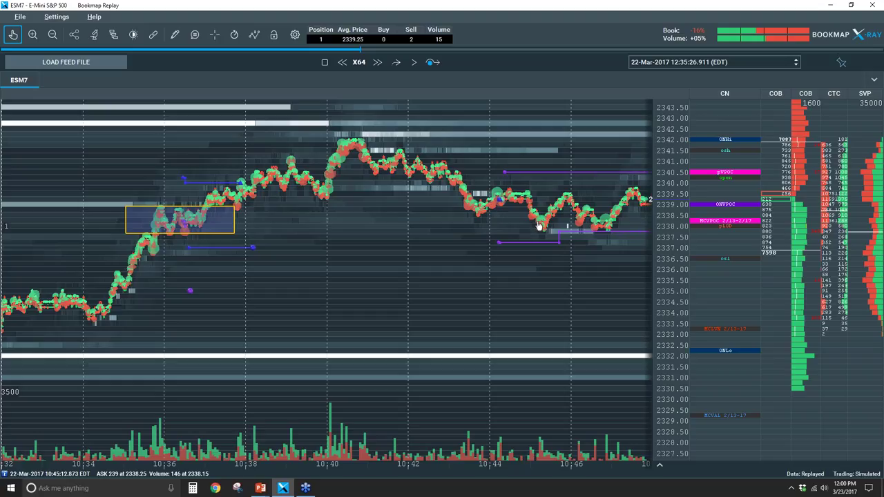
scroll(539, 226, up, 5)
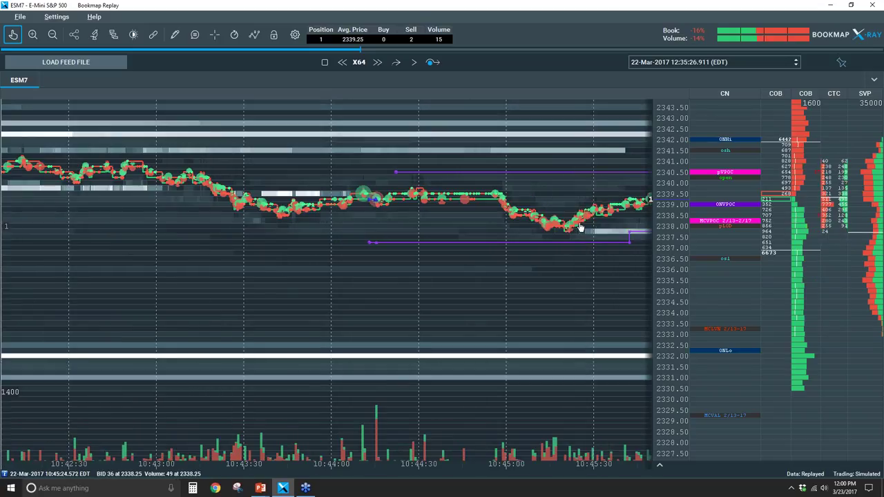
scroll(665, 187, up, 3)
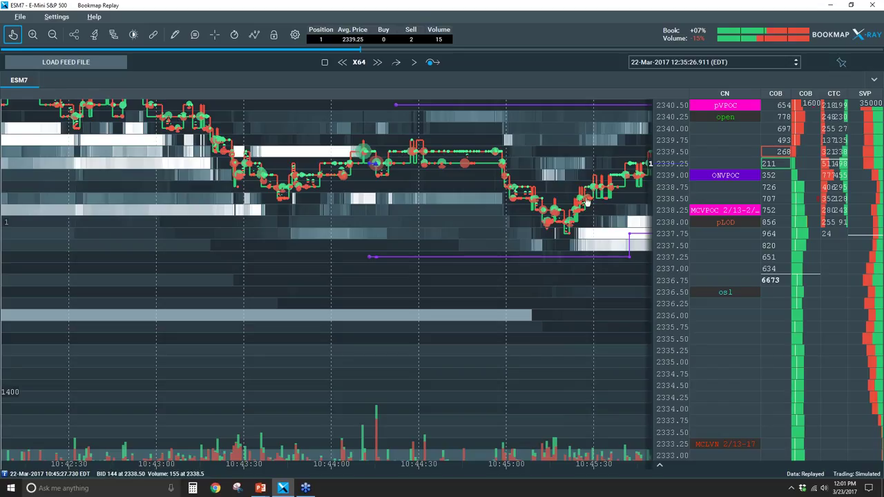
- Follow the 10:44 trade's stop and target lines through 11:00, then review the hypotheses on the Wed 3/22/17 HW slide
scroll(608, 207, down, 2)
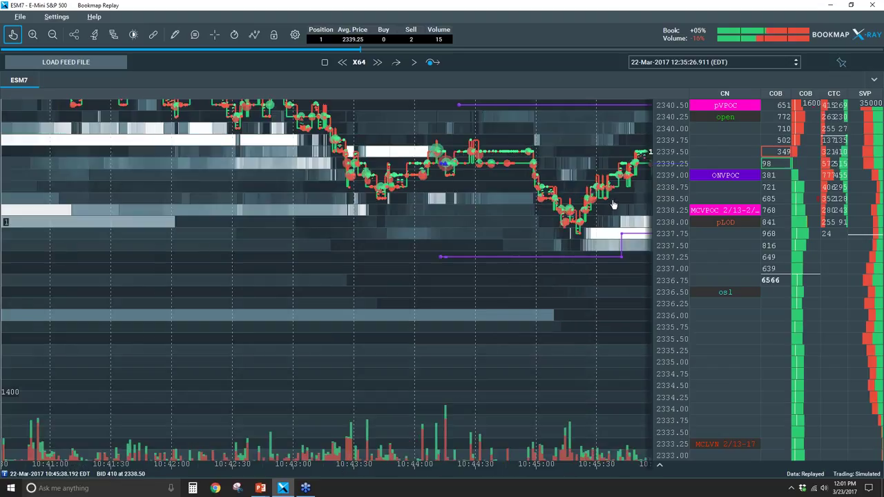
scroll(612, 201, down, 2)
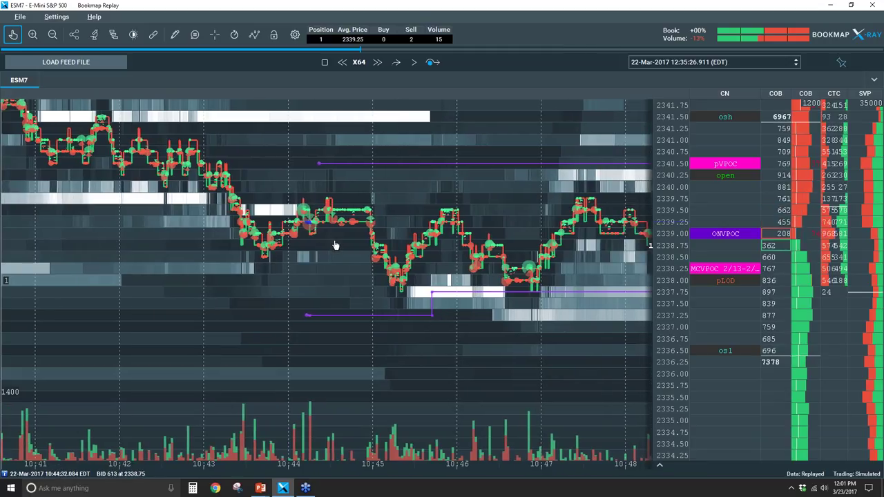
scroll(335, 245, down, 2)
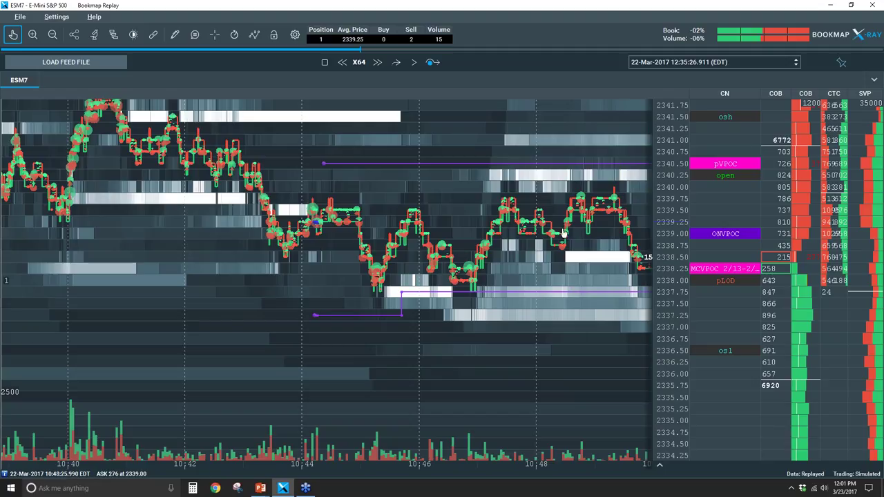
scroll(565, 233, down, 2)
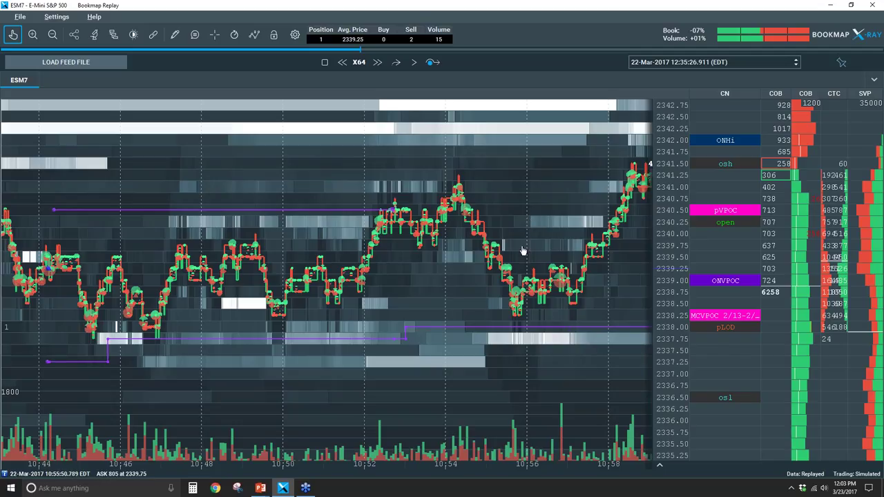
scroll(523, 251, down, 2)
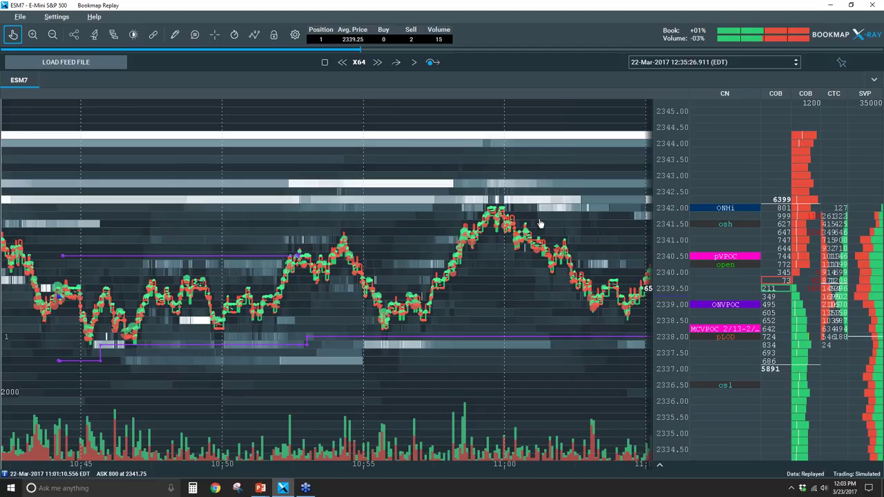
scroll(540, 224, down, 3)
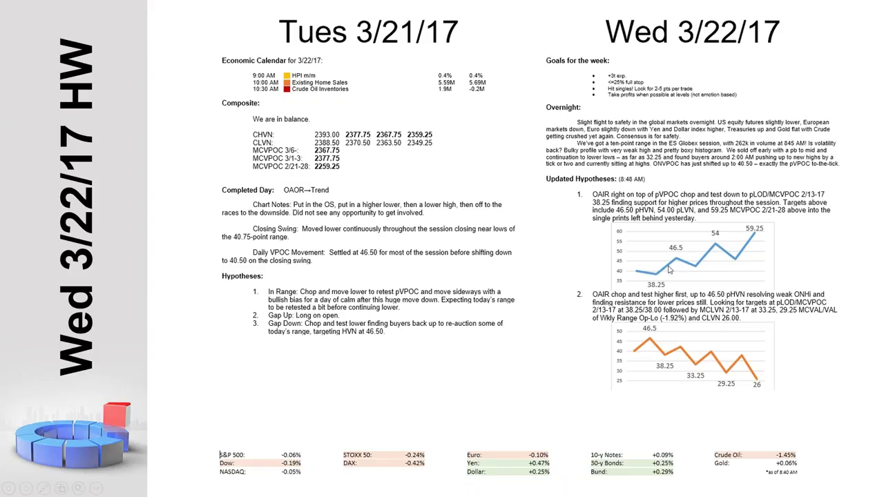
- Return to Bookmap Replay and examine the breakout after 11:15 and the trade's exit near 2345.75
key(alt+Tab)
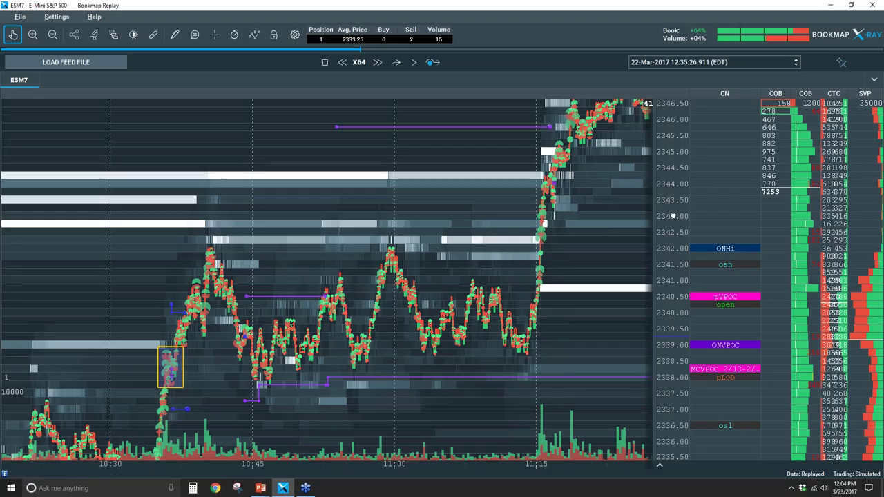
scroll(671, 241, up, 5)
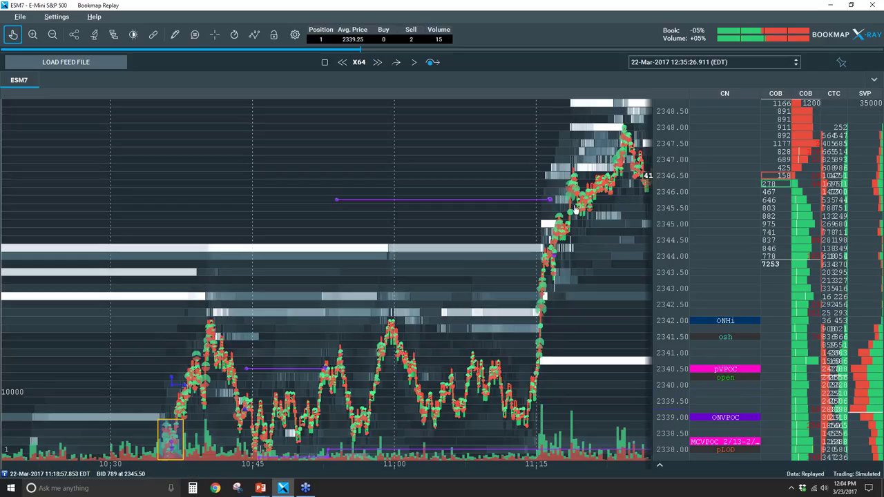
scroll(576, 210, up, 2)
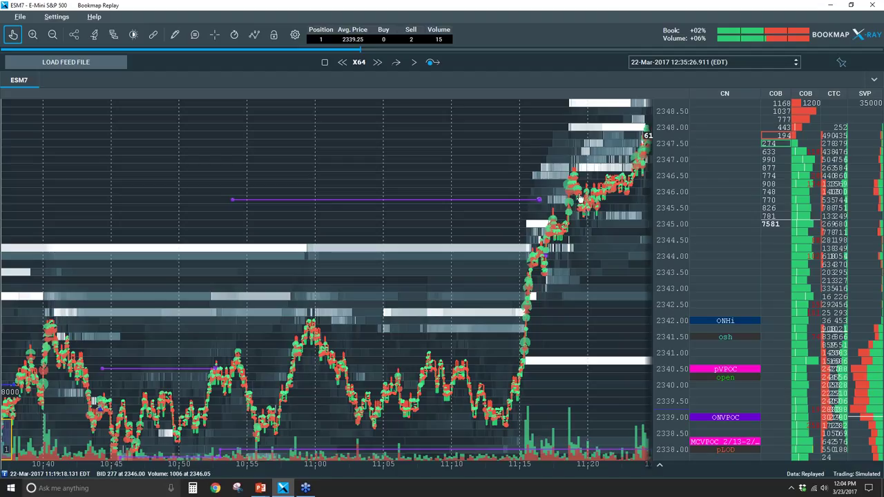
- Open the heatmap's contrast configuration and lower the brightness slightly to about 16
click(137, 36)
drag(376, 105, 198, 114)
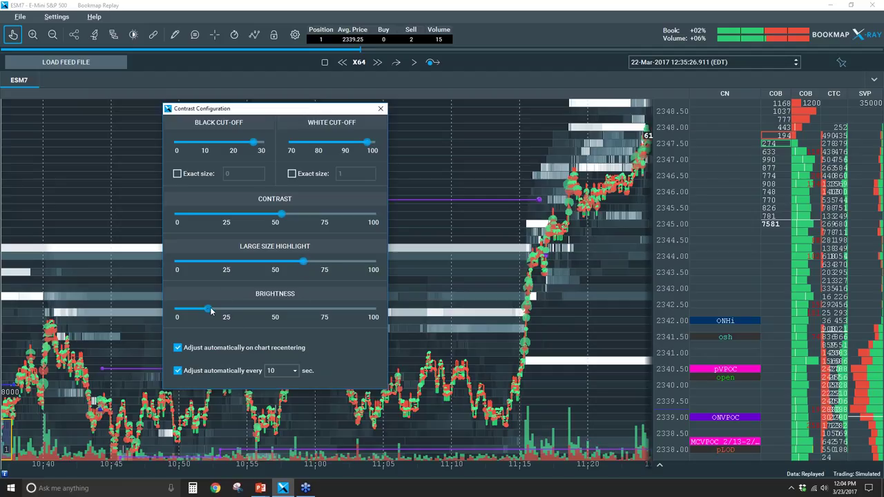
mouse_move(211, 312)
mouse_down()
mouse_move(192, 313)
mouse_move(231, 313)
mouse_move(207, 313)
mouse_up()
- Turn off the hand tool to bring the chart to the current 12:35 replay time and examine the latest price action
click(15, 37)
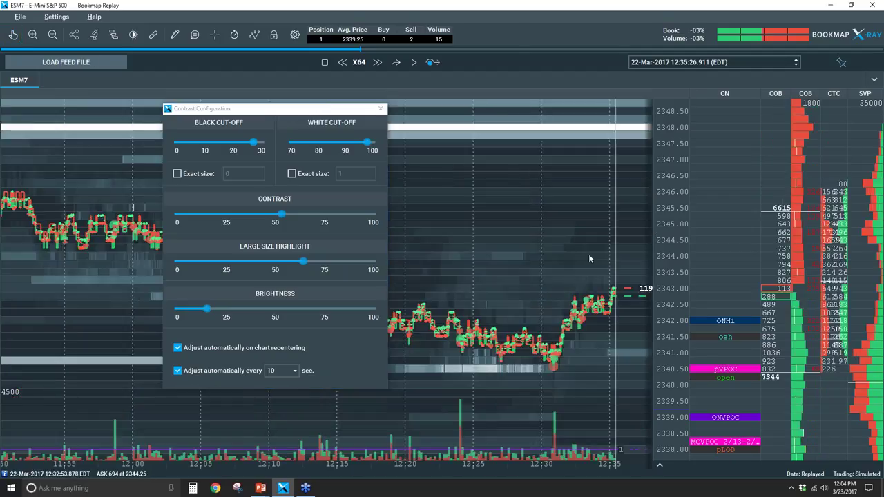
scroll(664, 258, up, 2)
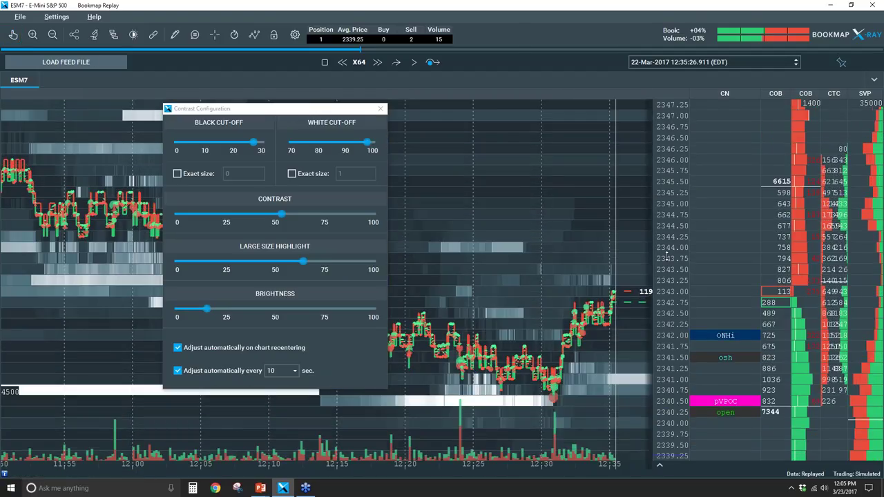
scroll(525, 278, up, 2)
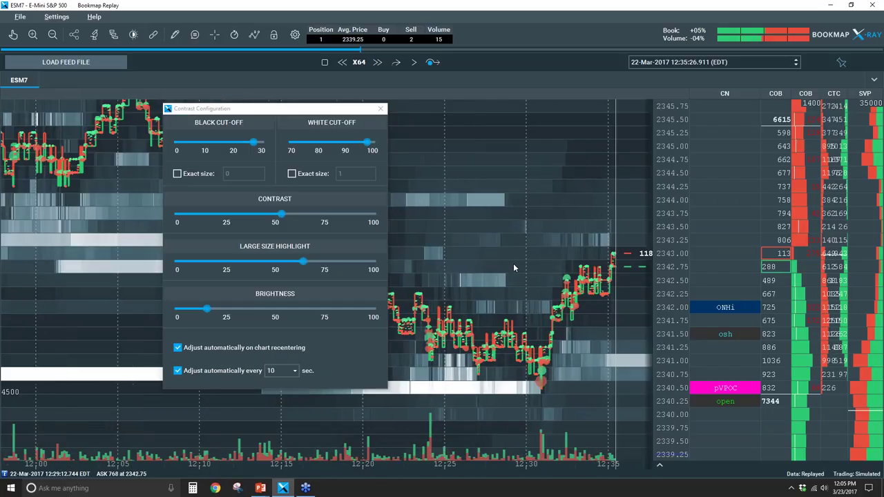
scroll(514, 263, up, 4)
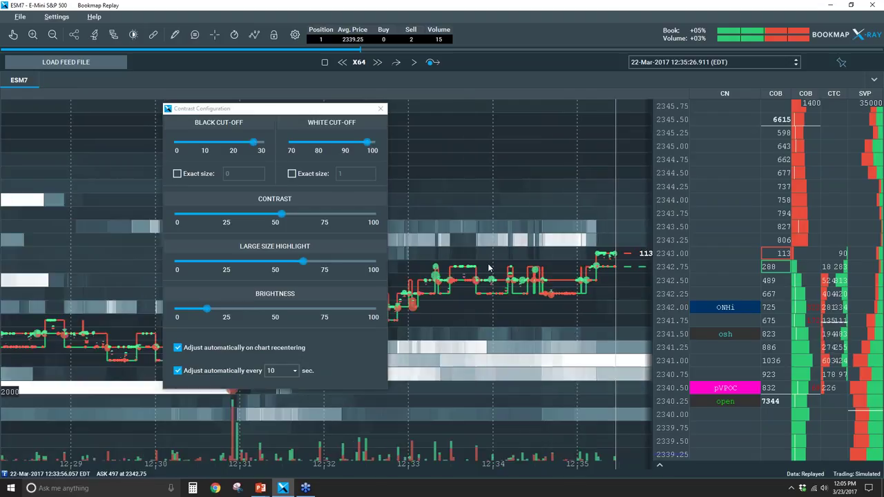
scroll(492, 268, down, 4)
scroll(496, 272, down, 2)
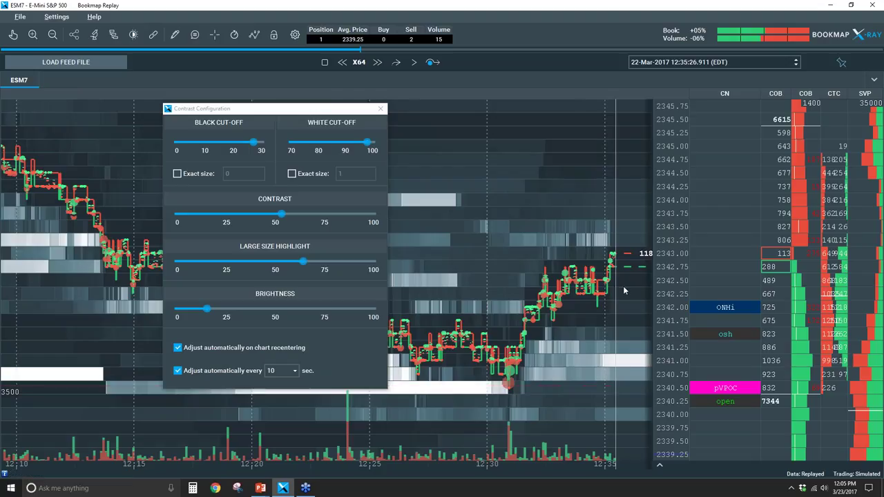
- Lower the heatmap brightness to about 7, raise the contrast to about 67, and nudge the black and white cut-offs slightly higher
drag(207, 311, 189, 312)
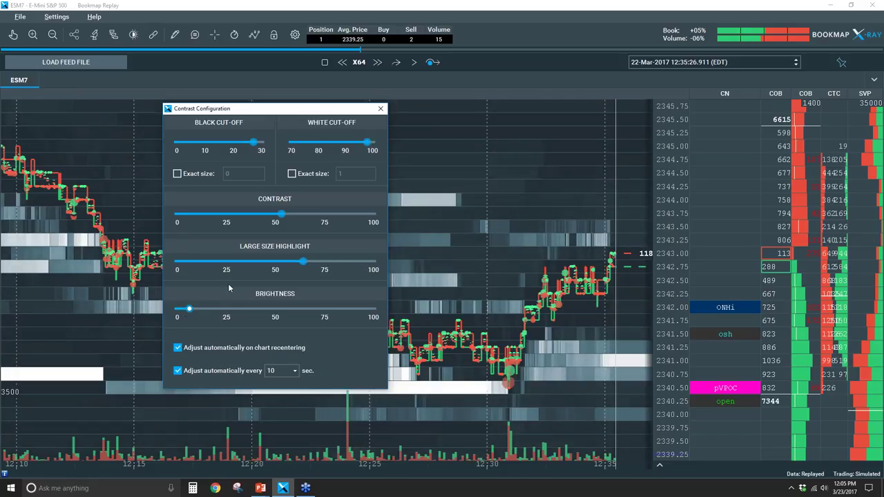
mouse_move(281, 216)
mouse_down()
mouse_move(323, 220)
mouse_move(295, 220)
mouse_move(311, 218)
mouse_up()
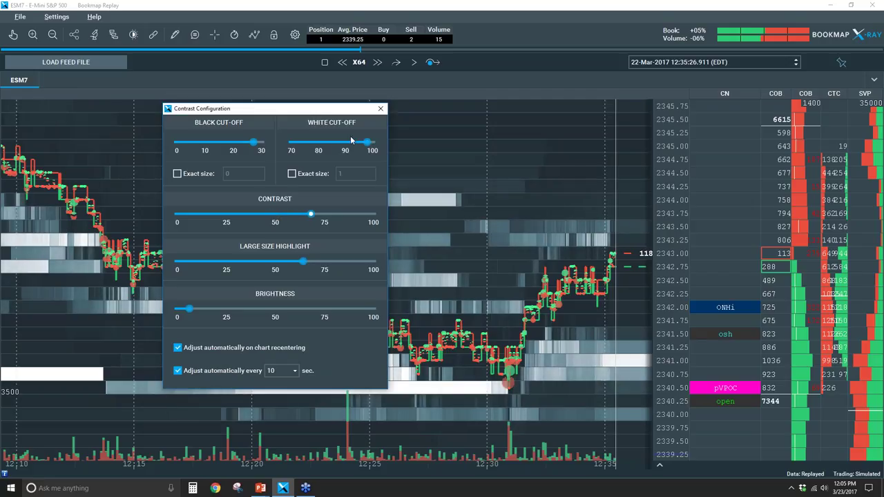
mouse_move(253, 143)
mouse_down()
mouse_move(244, 143)
mouse_move(256, 143)
mouse_up()
drag(369, 143, 370, 146)
click(380, 109)
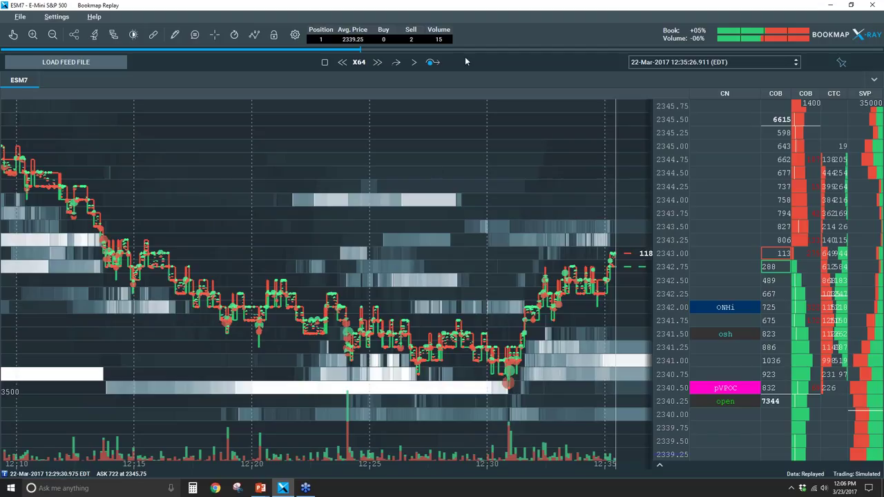
- Open the studies configuration for Volume Dots and fine-tune the dot size to about one fifth of its range
click(95, 35)
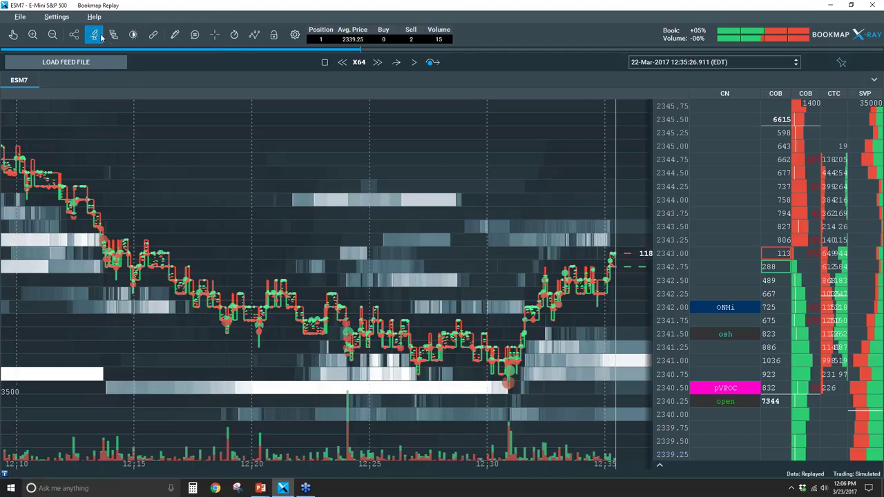
drag(399, 122, 238, 111)
drag(258, 165, 253, 167)
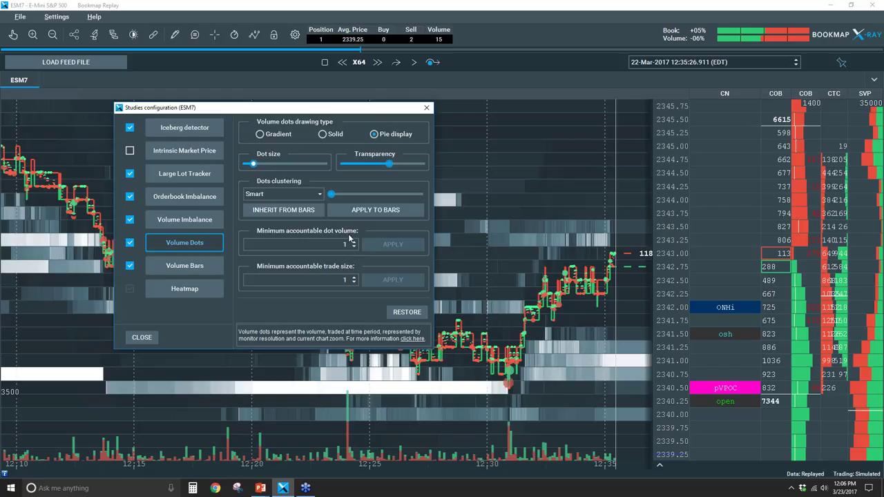
drag(337, 109, 269, 70)
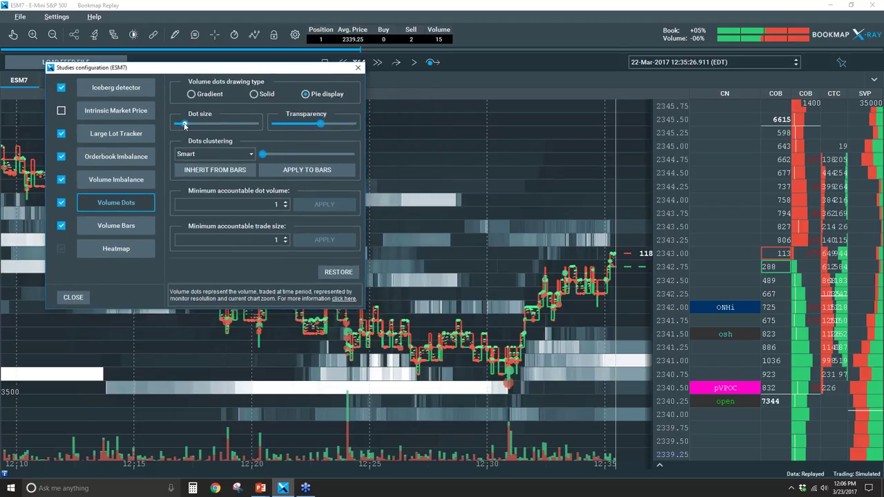
drag(185, 124, 192, 125)
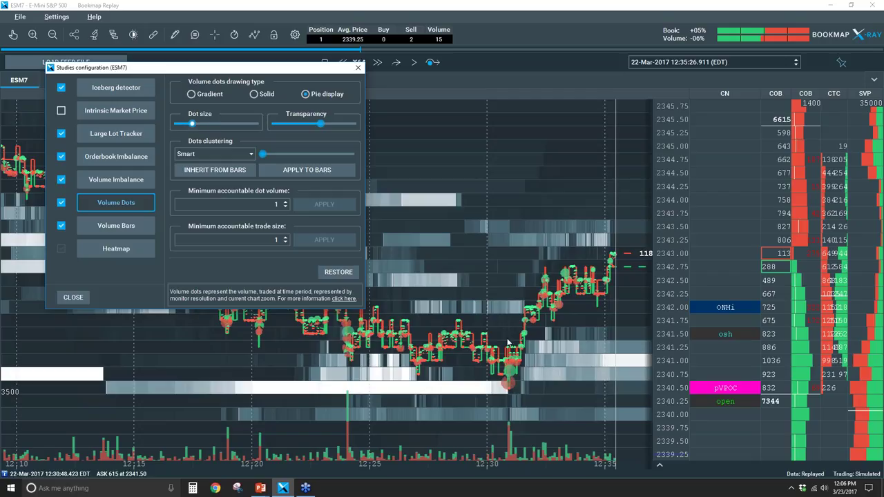
click(359, 68)
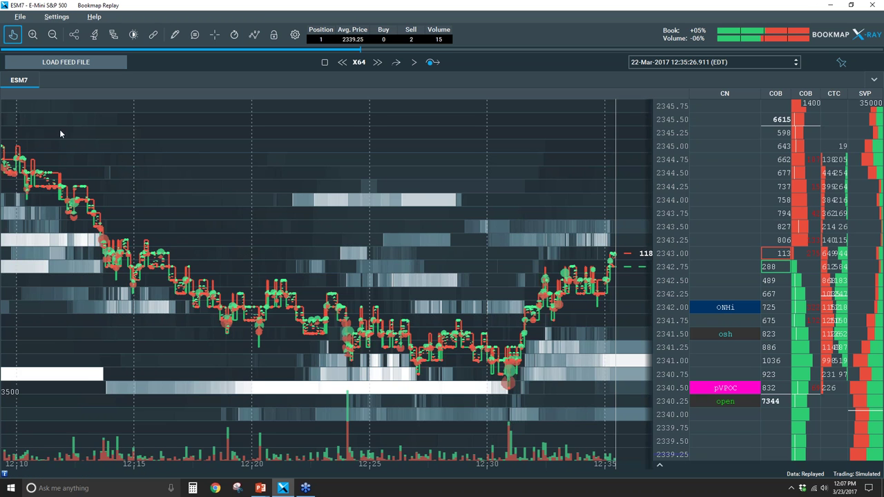
- Examine the volume dots and price action around the 12:05 high near 2346.25, then return the chart to the current replay time
drag(118, 165, 348, 276)
scroll(341, 282, up, 4)
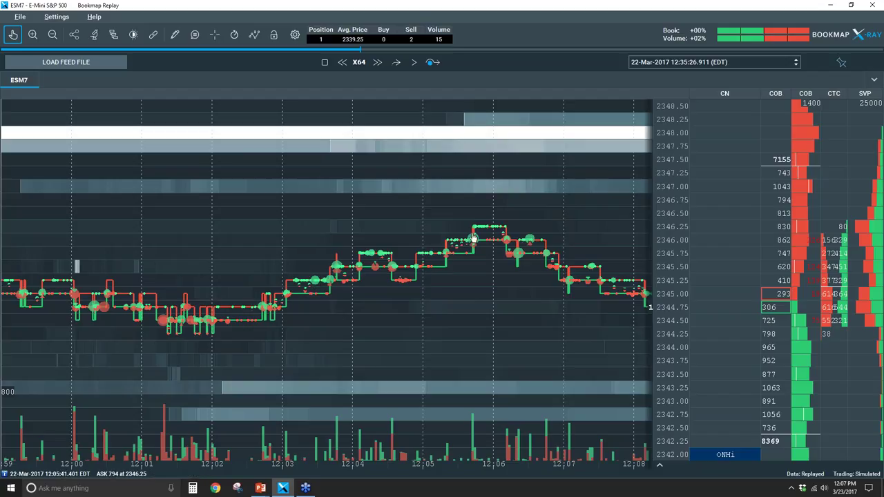
scroll(489, 245, up, 5)
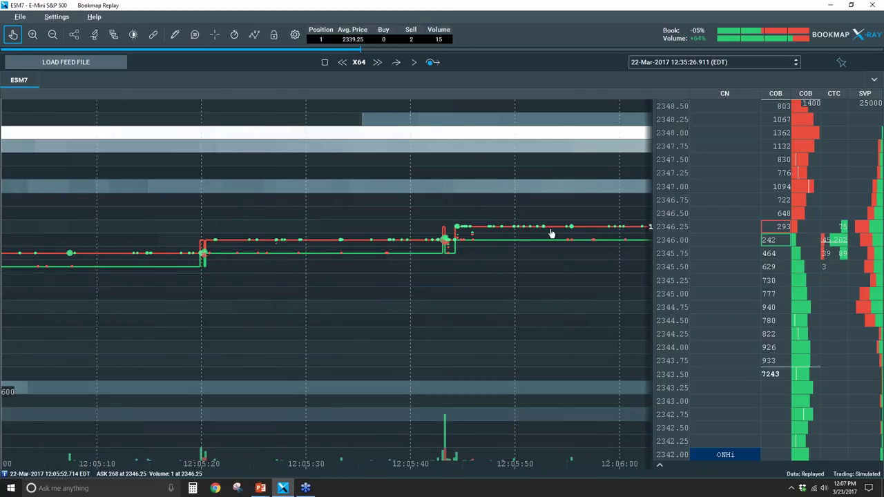
scroll(266, 227, down, 8)
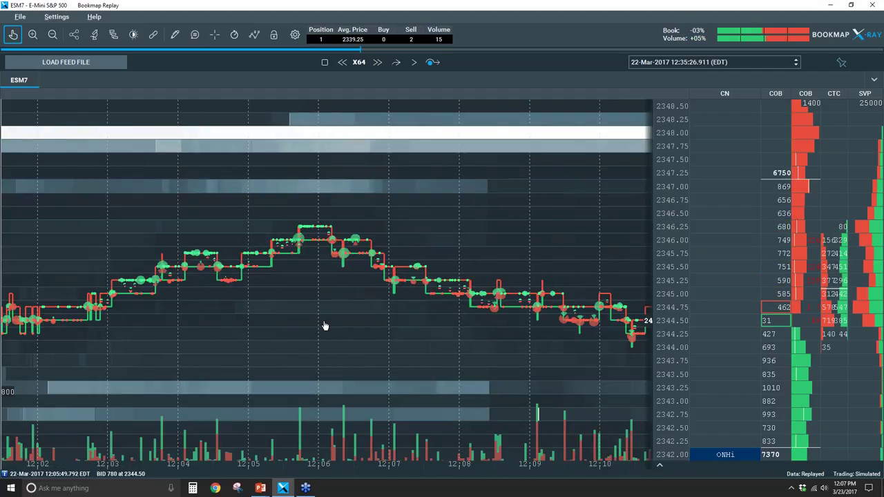
scroll(310, 294, down, 4)
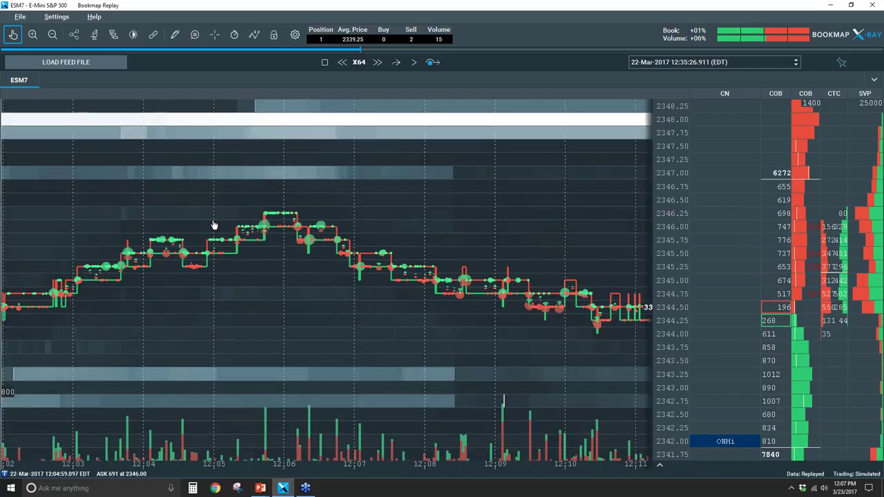
scroll(215, 225, down, 5)
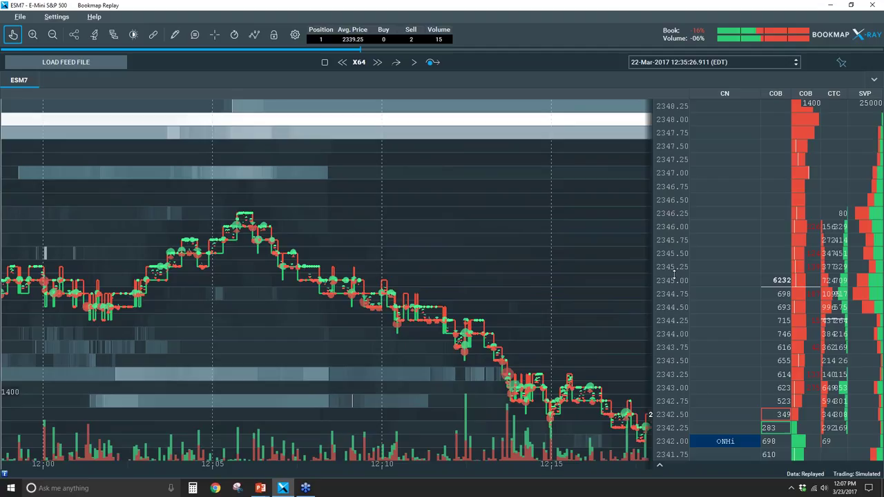
click(14, 35)
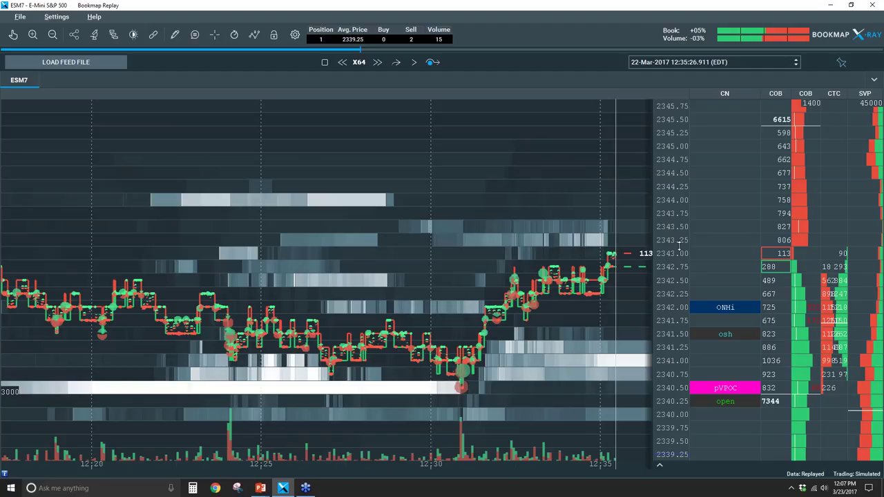
drag(673, 245, 668, 212)
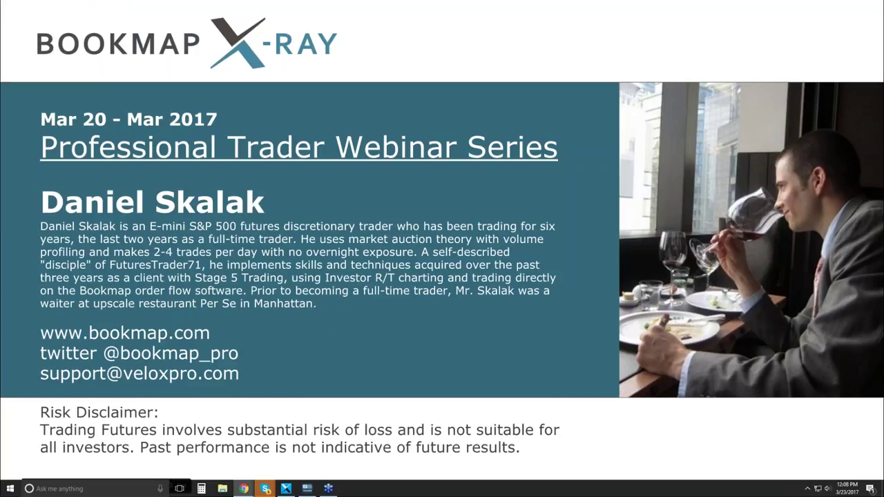
- Switch to Chrome, show the presenter's Twitter profile and highlight the account handle
key(alt+Tab)
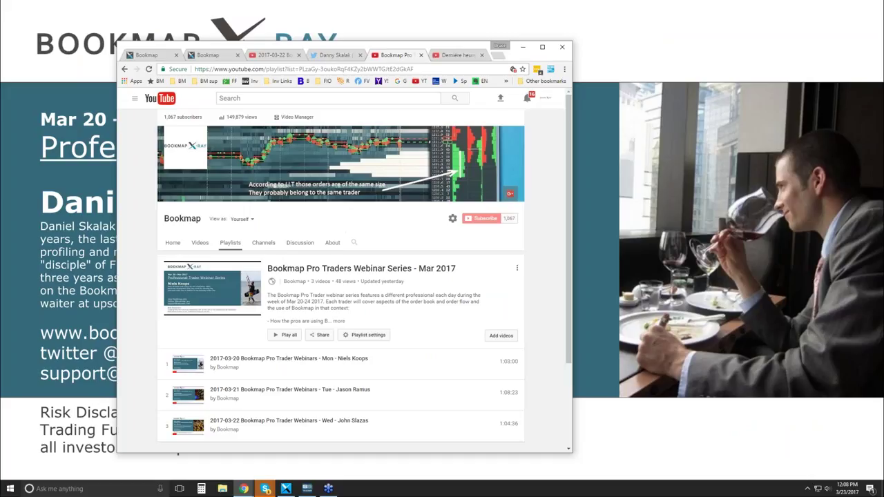
click(335, 55)
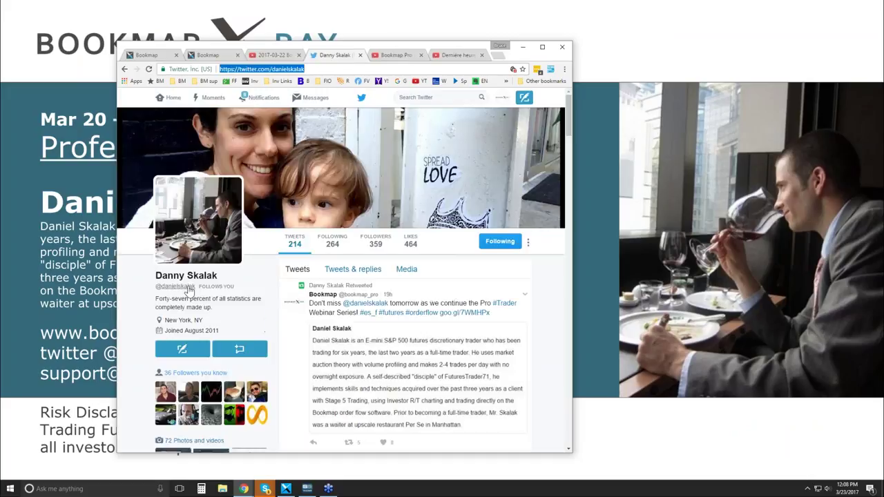
drag(156, 286, 196, 288)
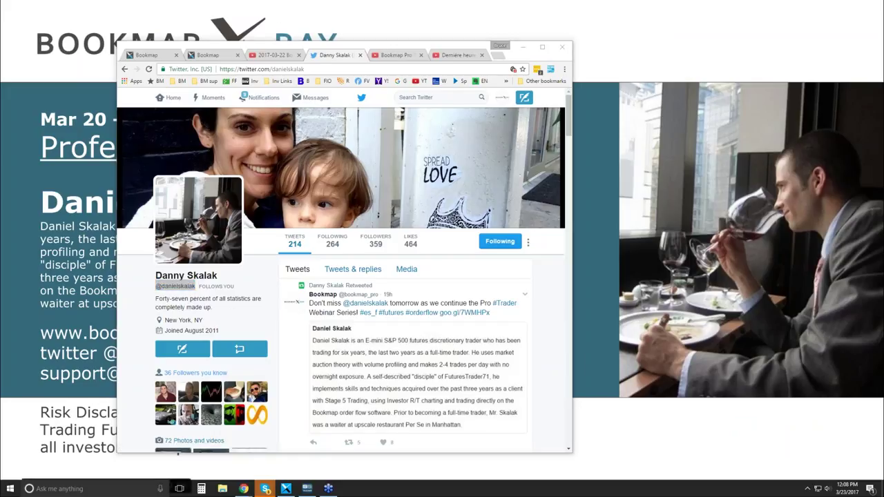
- Widen the browser window and review the Bookmap Recorded Webinars video and the Mar 2017 Pro Traders playlist on YouTube
drag(573, 86, 779, 115)
click(330, 55)
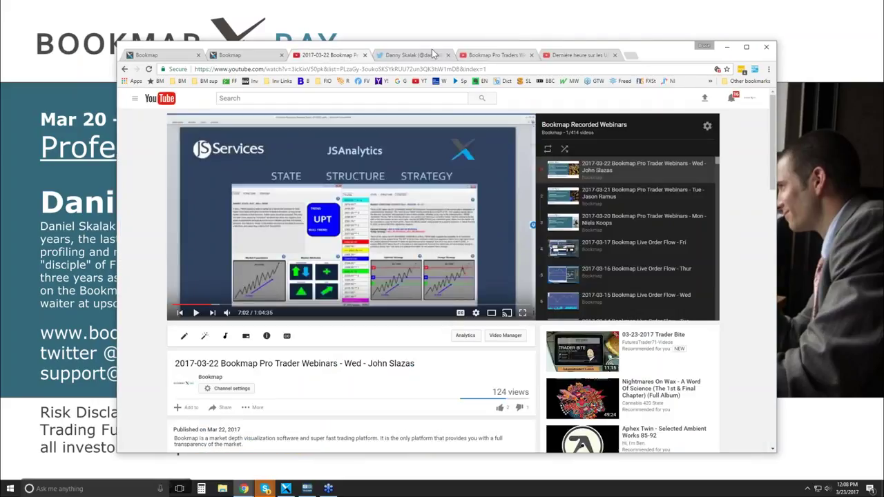
click(492, 57)
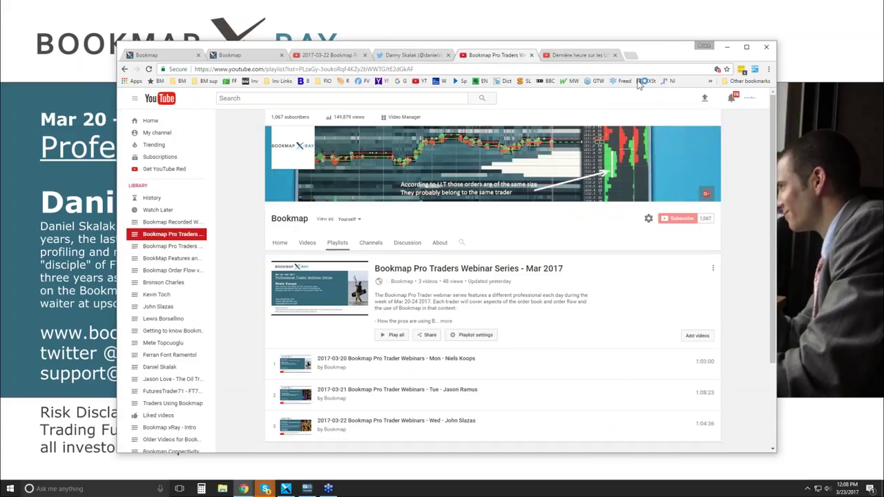
click(582, 55)
click(494, 55)
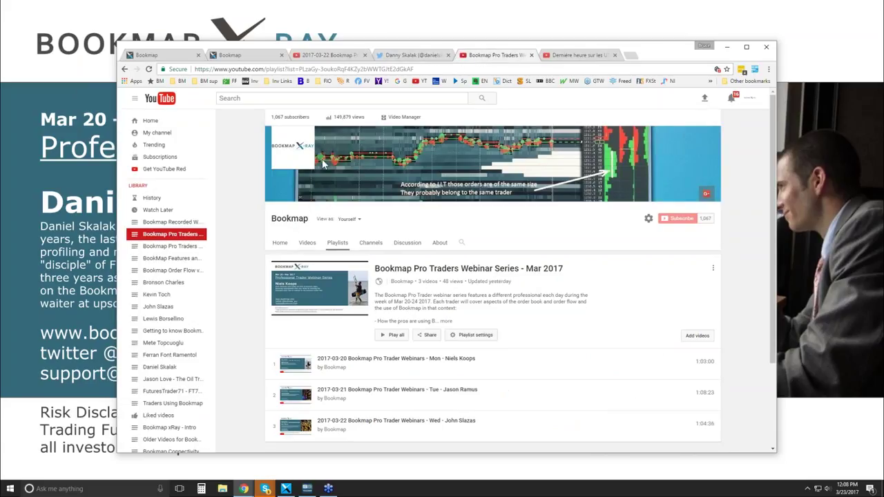
- Open the Bookmap Pro Traders Webinar Series - Feb 2017 playlist in a new tab, view it, and return to the Mar 2017 playlist
right_click(161, 252)
click(188, 260)
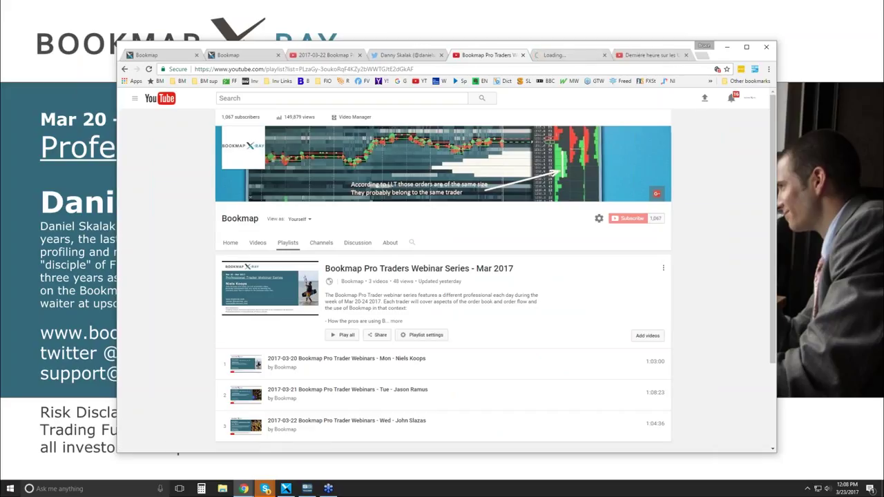
click(568, 56)
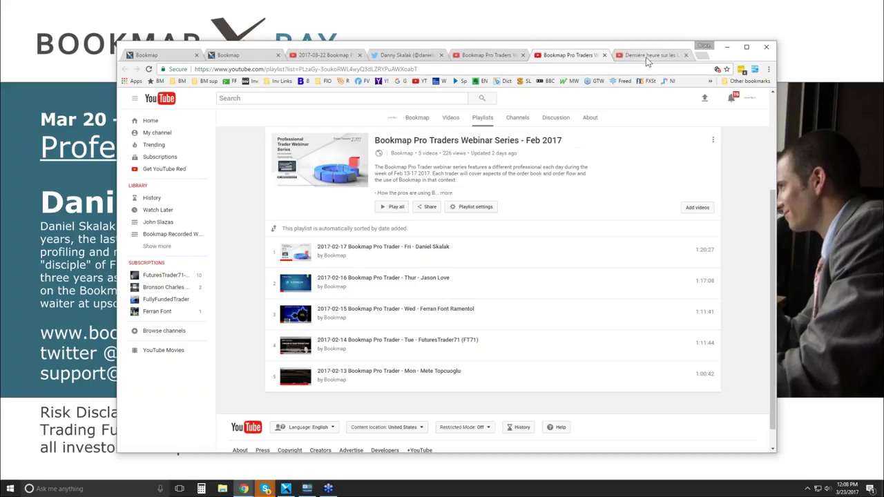
click(494, 55)
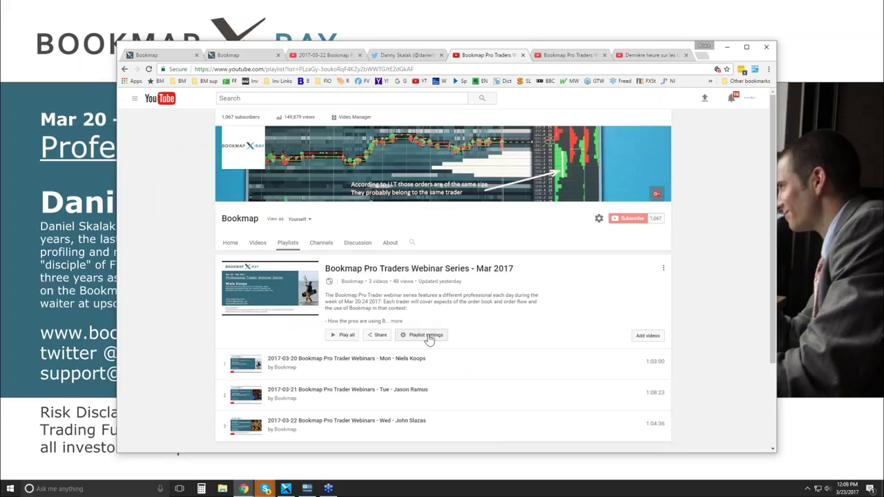
- Show the 2017-03-22 Pro Trader webinar video, then the "Dernière heure sur les US" video about two execution algos
drag(644, 50, 650, 45)
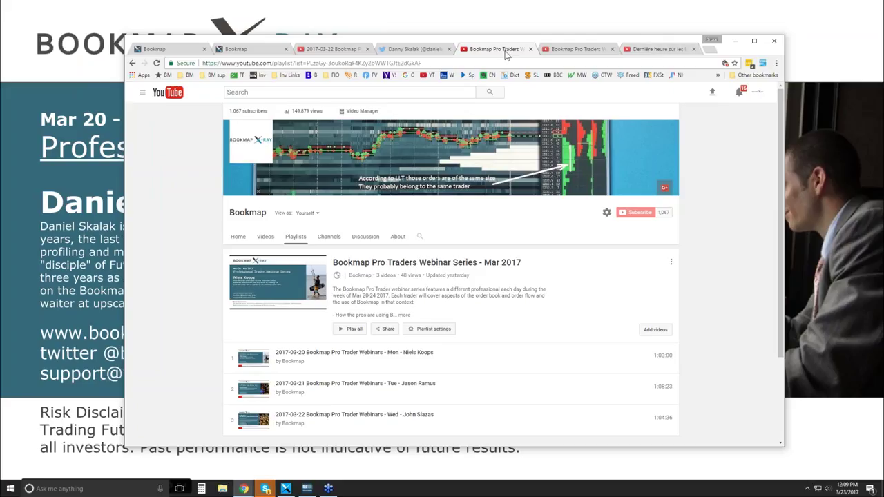
click(327, 49)
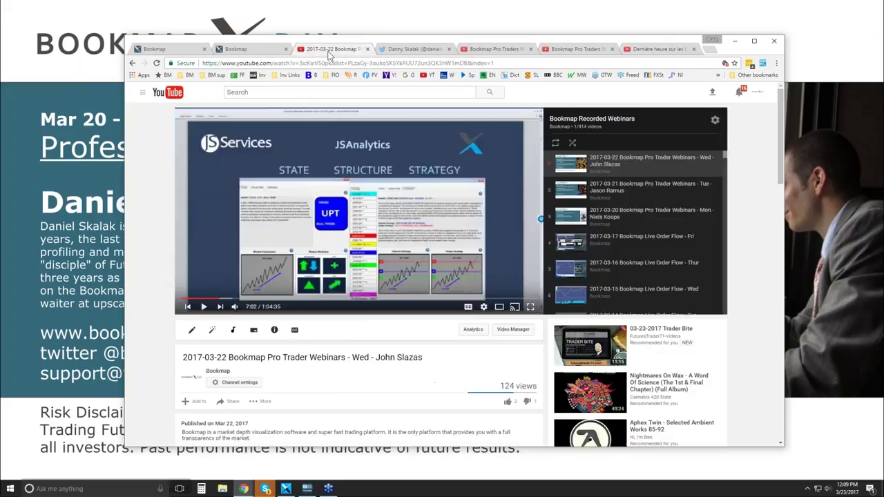
drag(349, 44, 352, 41)
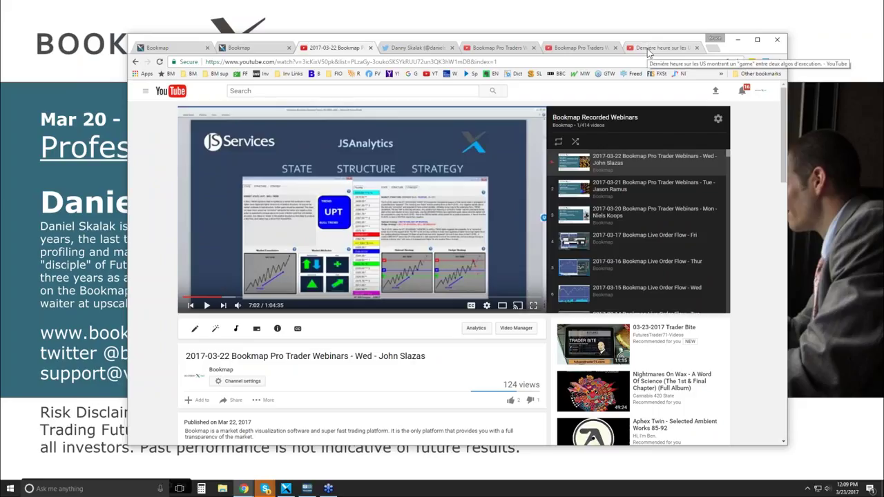
click(651, 49)
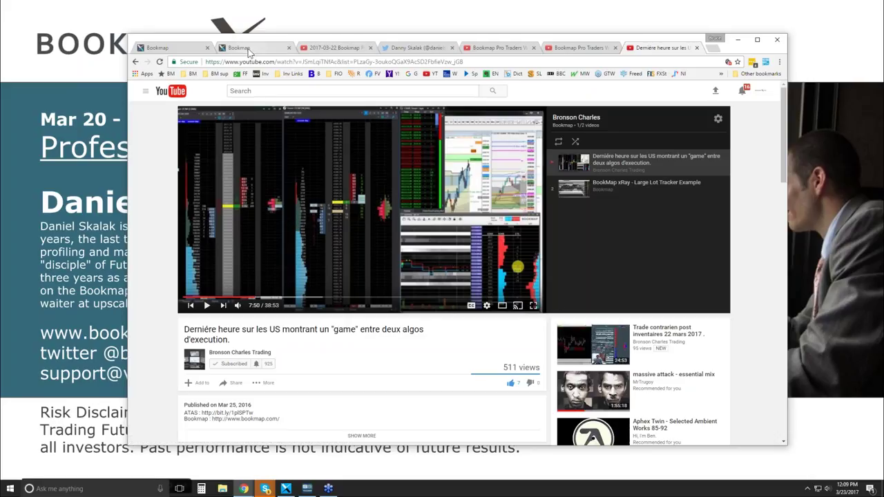
- Review the Bookmap website's discounted pricing plans, highlighting Advanced Yearly, and return to the webinar title slide
click(173, 47)
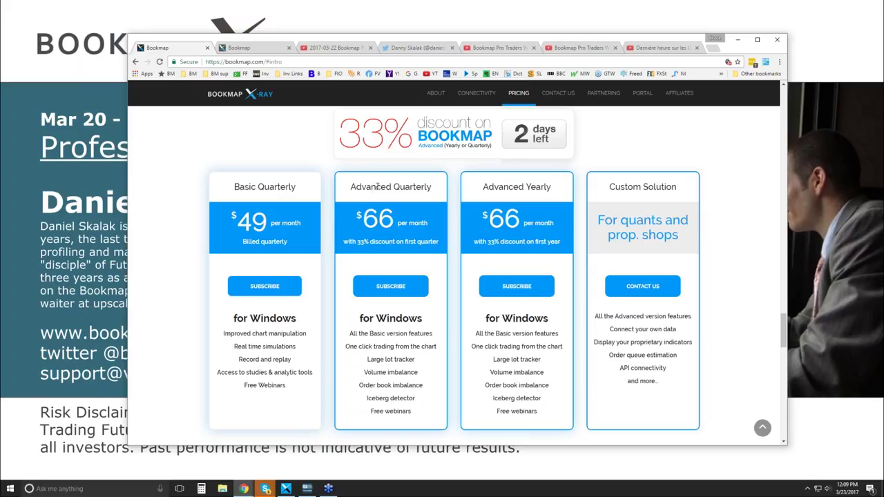
double_click(494, 186)
drag(524, 186, 551, 187)
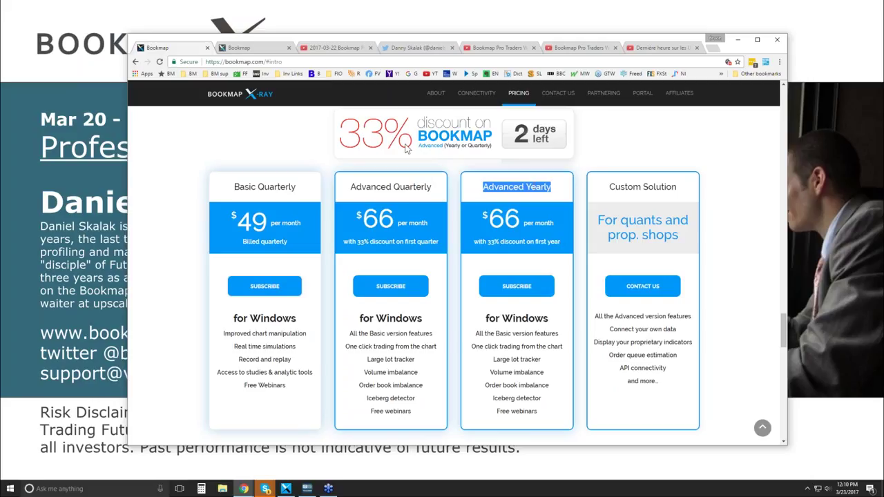
click(691, 146)
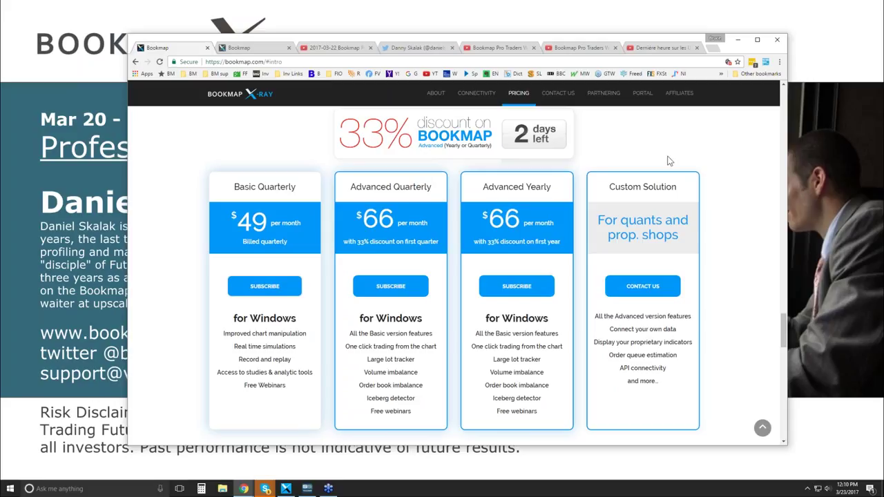
mouse_move(575, 38)
mouse_down()
mouse_move(583, 38)
mouse_move(576, 24)
mouse_up()
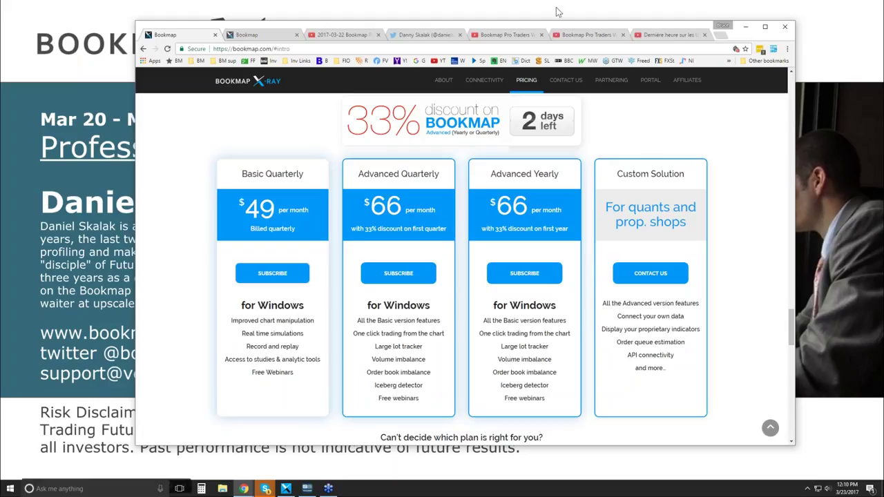
click(559, 12)
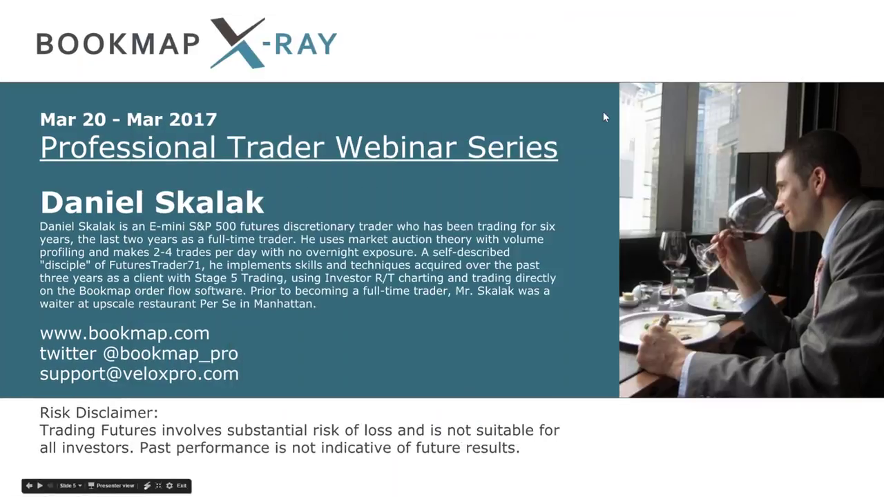